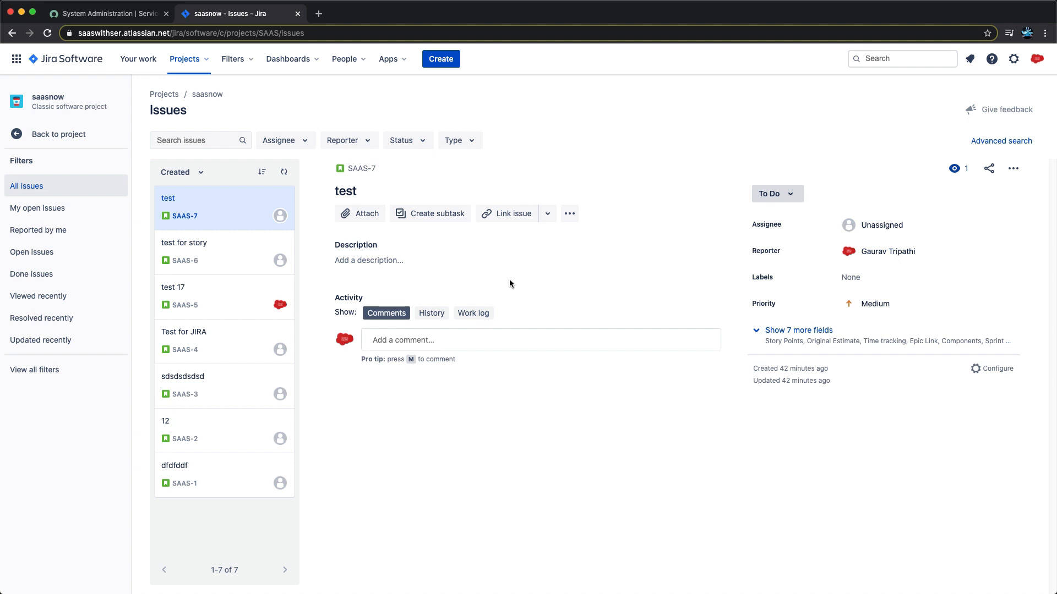
Switch to the ServiceNow instance and filter the navigator for "jira"
{"action": "left_click", "coordinate": [106, 16]}
{"action": "left_click", "coordinate": [242, 14]}
{"action": "left_click", "coordinate": [98, 17]}
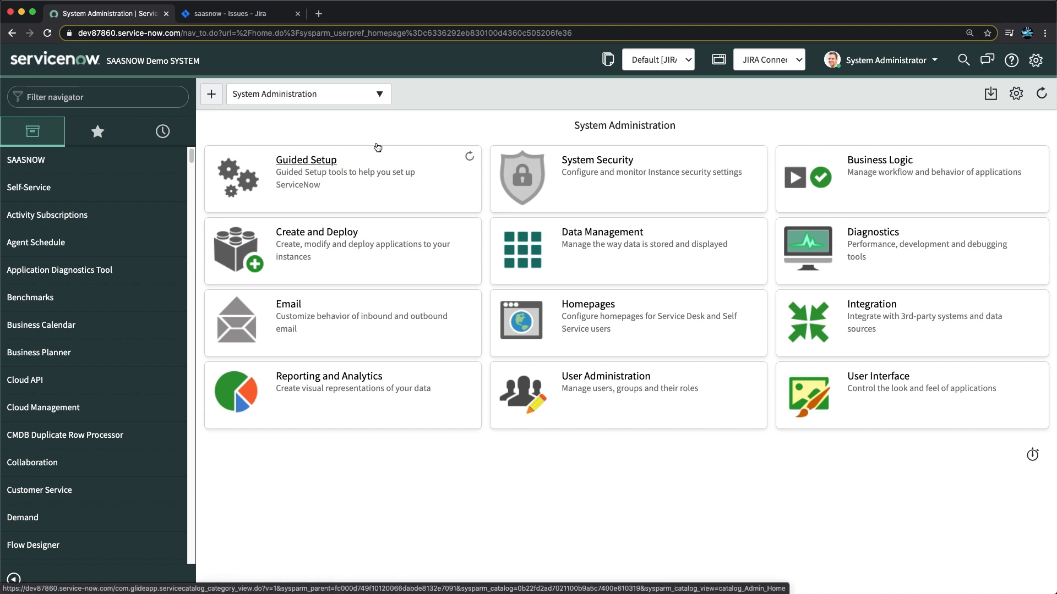
{"action": "left_click", "coordinate": [160, 97]}
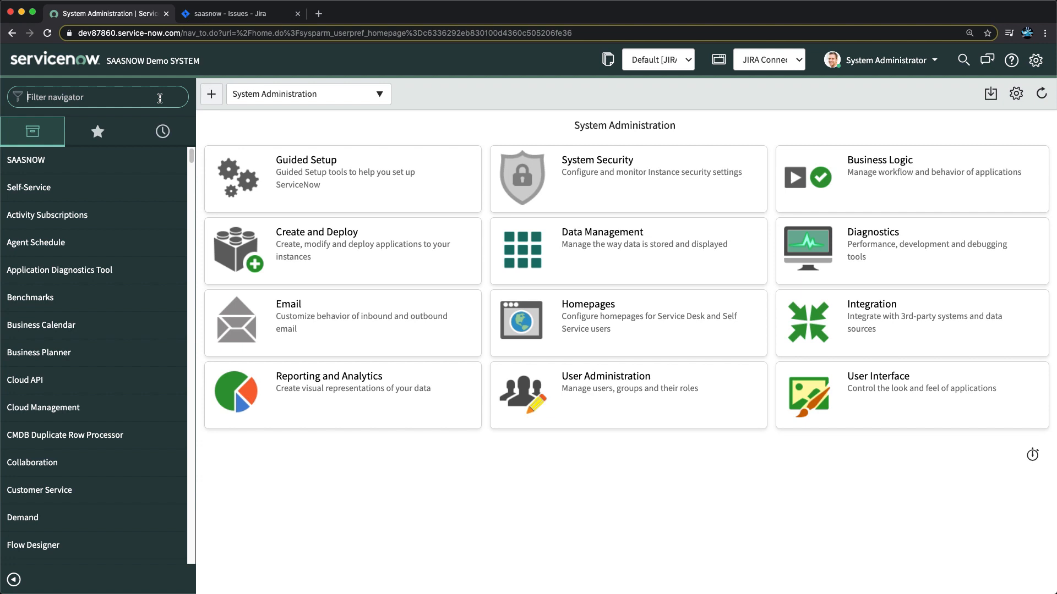
{"action": "type", "text": "jira"}
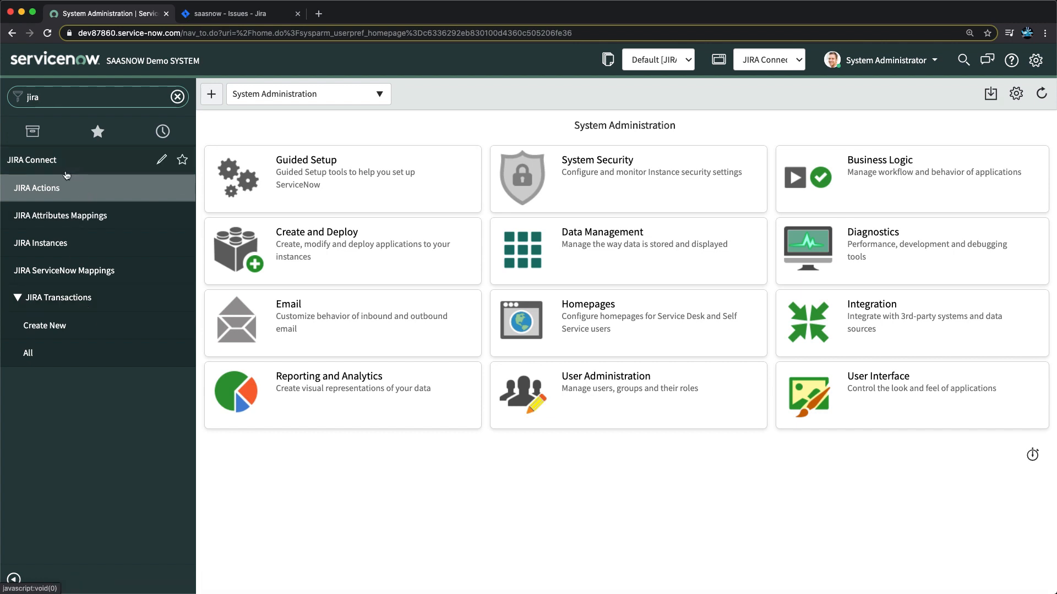
Review the JIRA Actions, JIRA Attributes Mappings and JIRA Instances lists in turn
{"action": "left_click", "coordinate": [45, 194]}
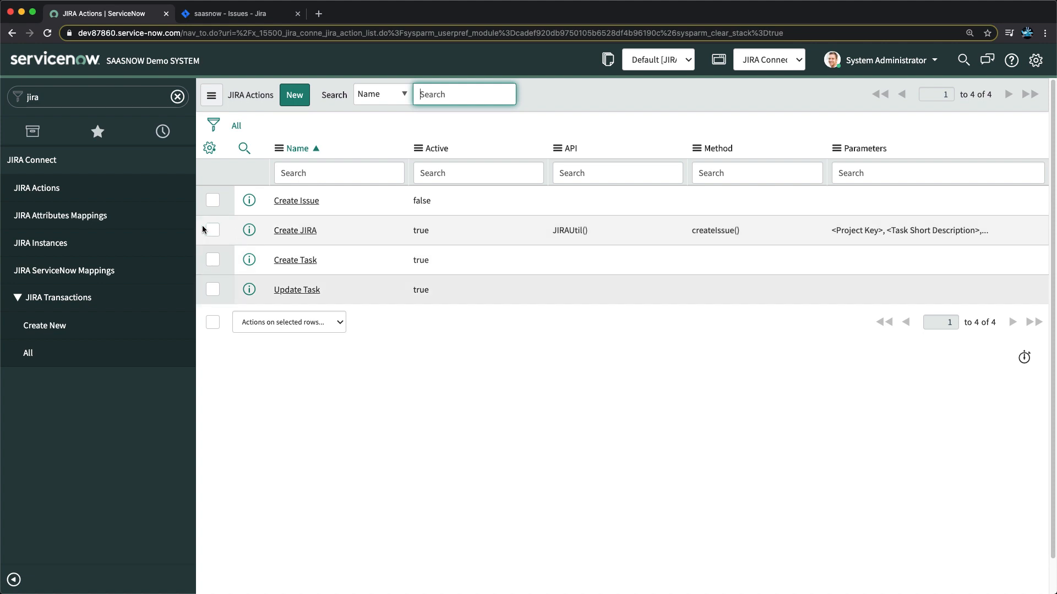
{"action": "left_click", "coordinate": [42, 218]}
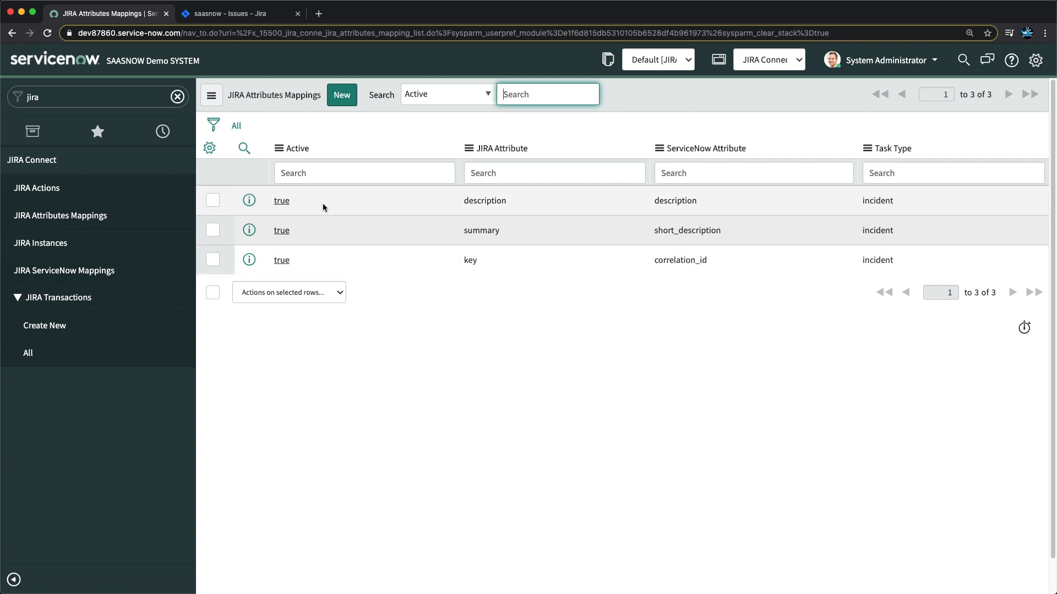
{"action": "left_click", "coordinate": [45, 247]}
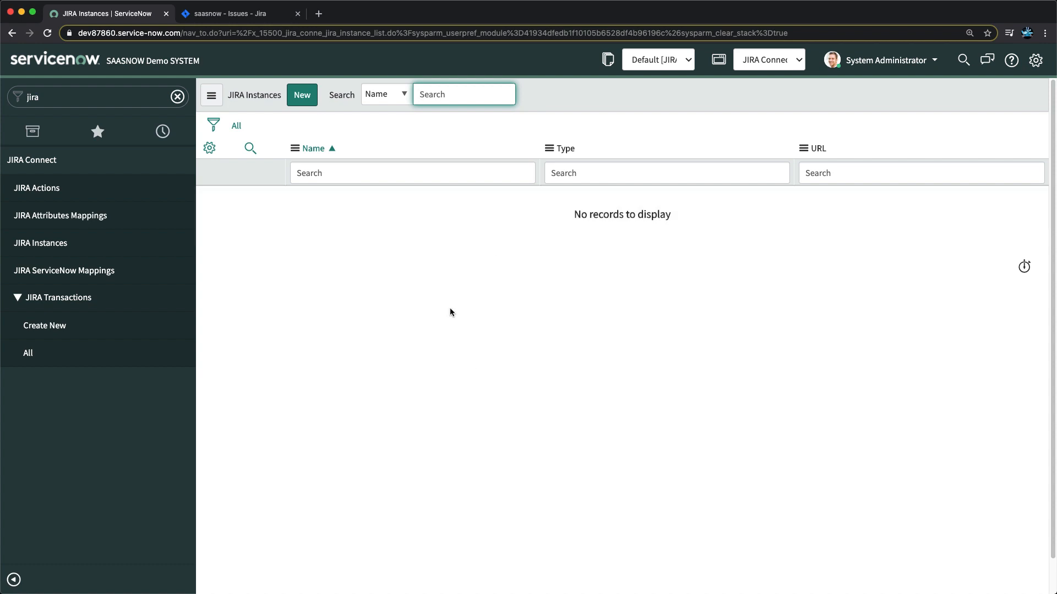
{"action": "left_click", "coordinate": [55, 271]}
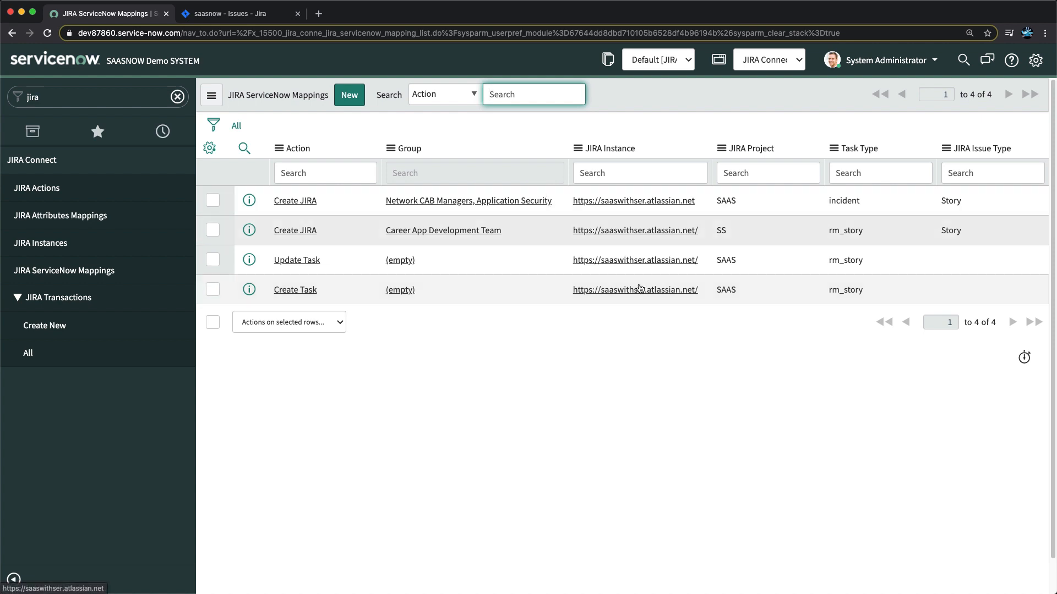
{"action": "left_click", "coordinate": [697, 225]}
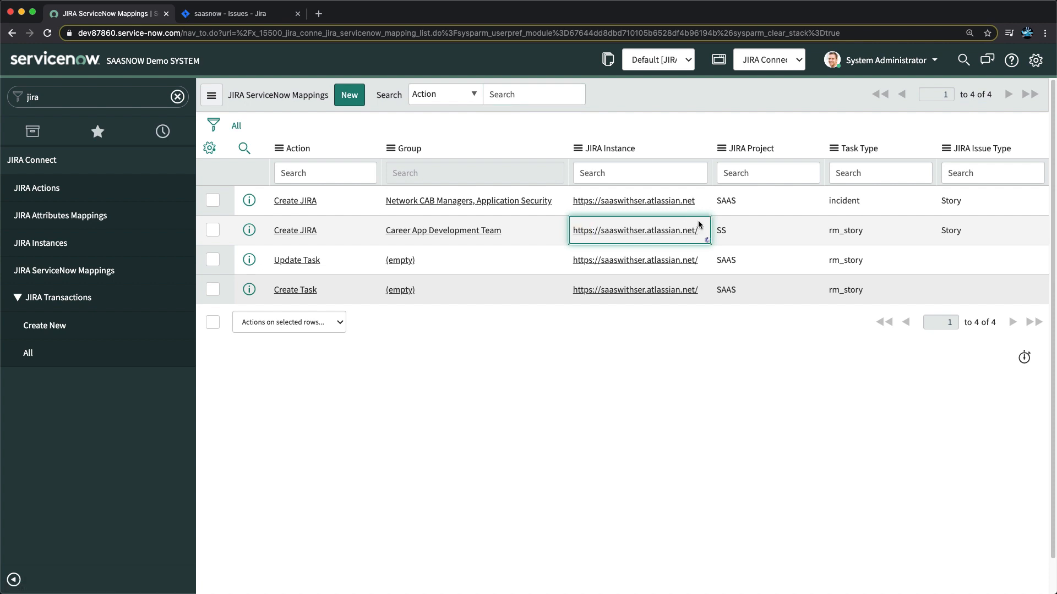
{"action": "double_click", "coordinate": [699, 225]}
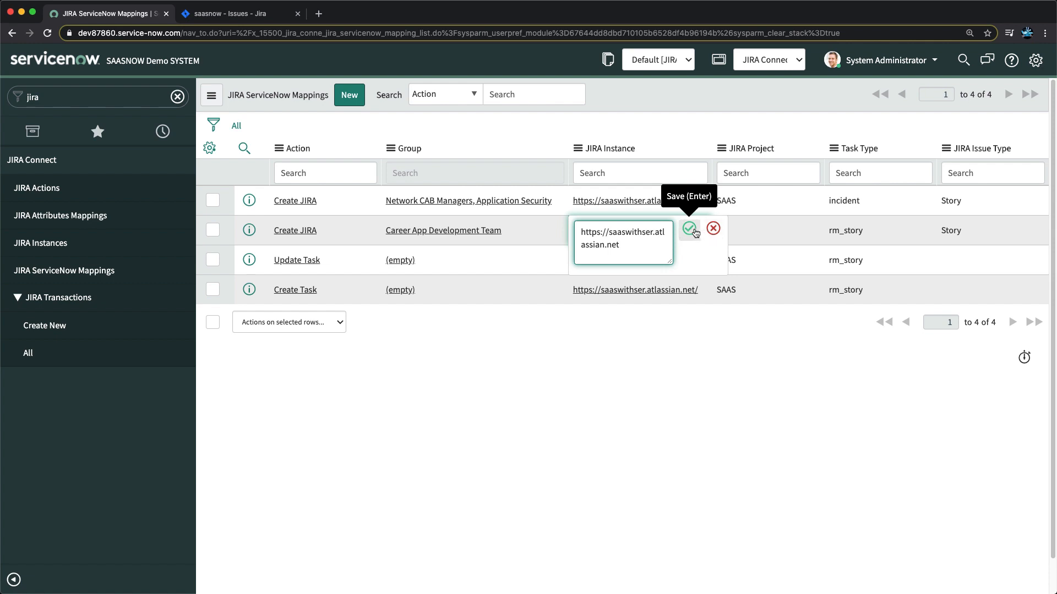
{"action": "left_click", "coordinate": [702, 289]}
{"action": "double_click", "coordinate": [702, 292]}
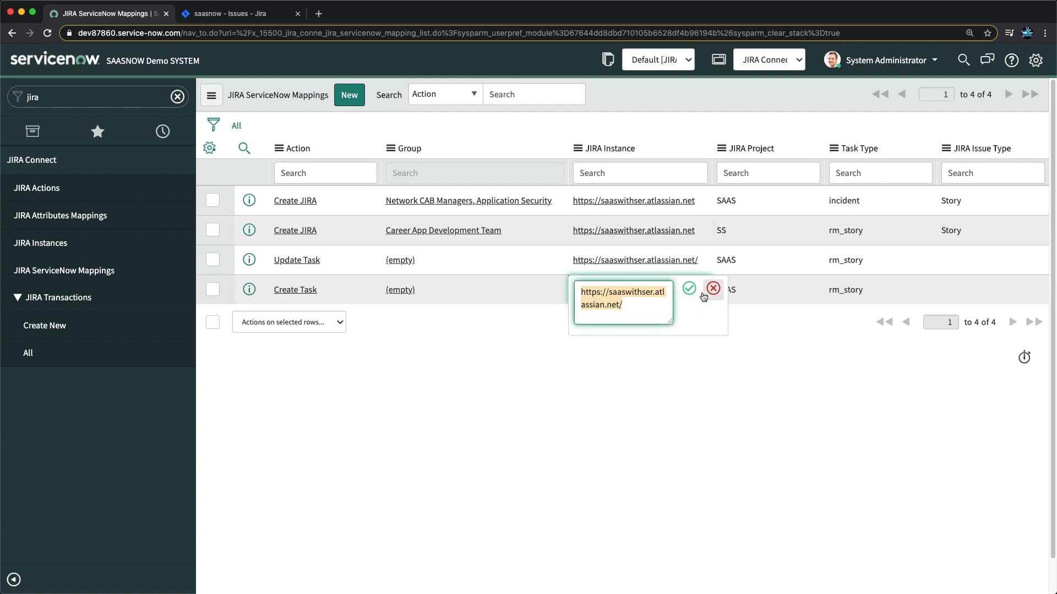
{"action": "key", "text": "Right"}
{"action": "key", "text": "BackSpace"}
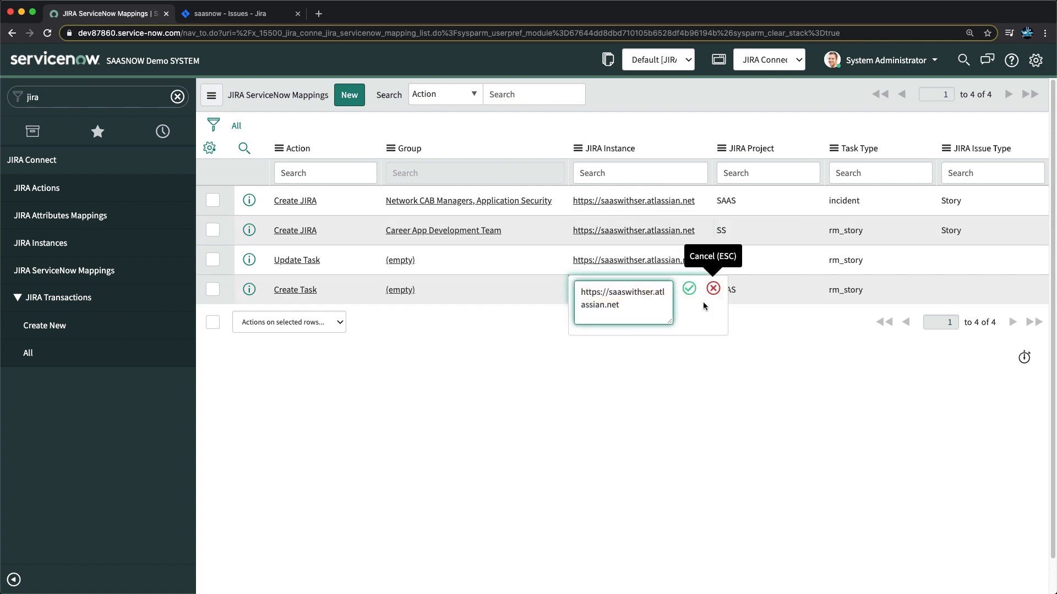
{"action": "left_click", "coordinate": [689, 287]}
{"action": "left_click", "coordinate": [701, 260]}
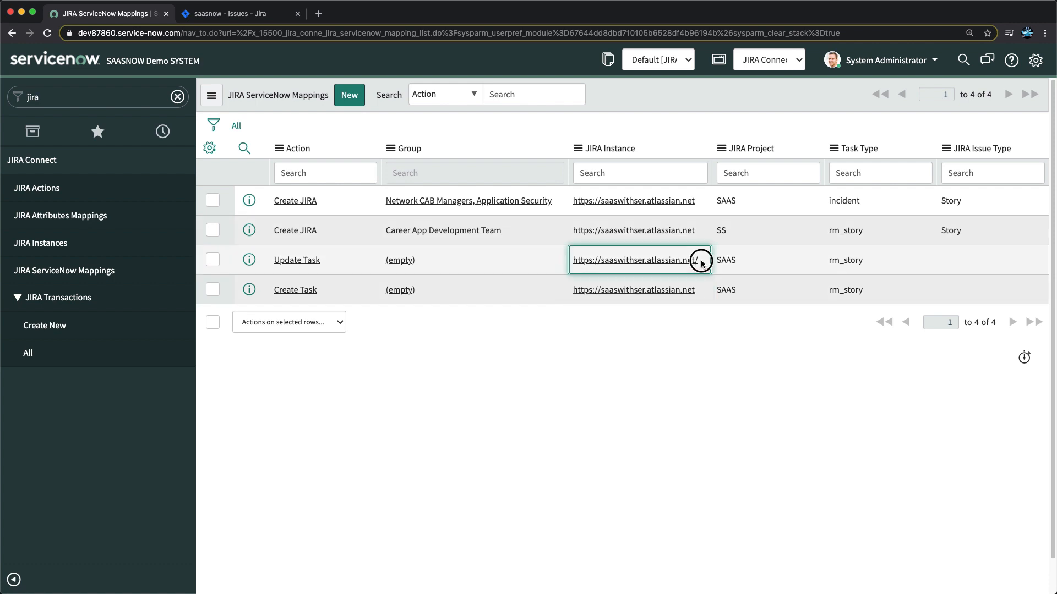
{"action": "double_click", "coordinate": [702, 259]}
{"action": "key", "text": "Right"}
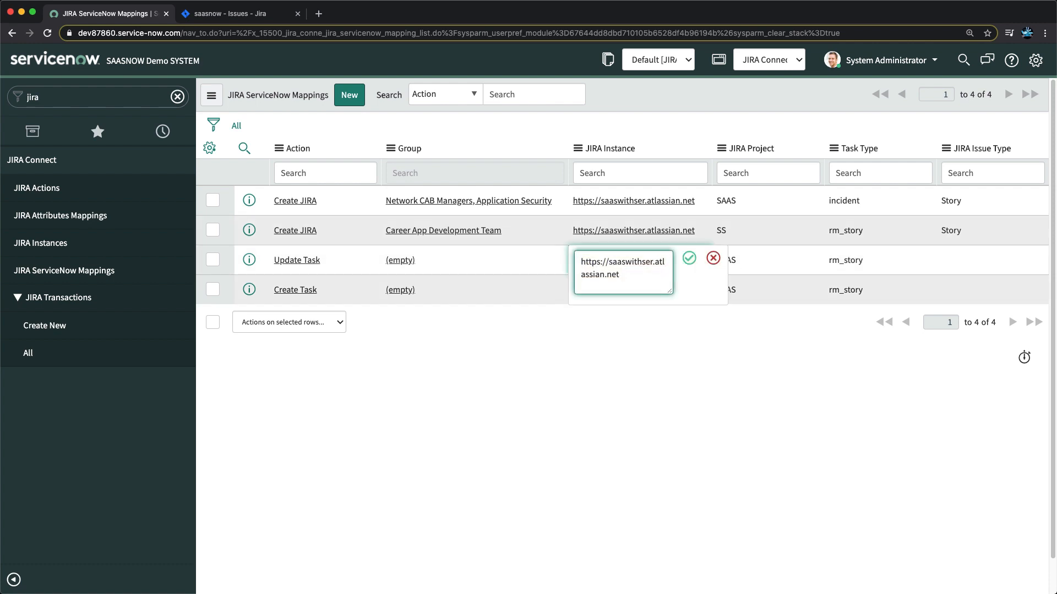
{"action": "left_click", "coordinate": [689, 258]}
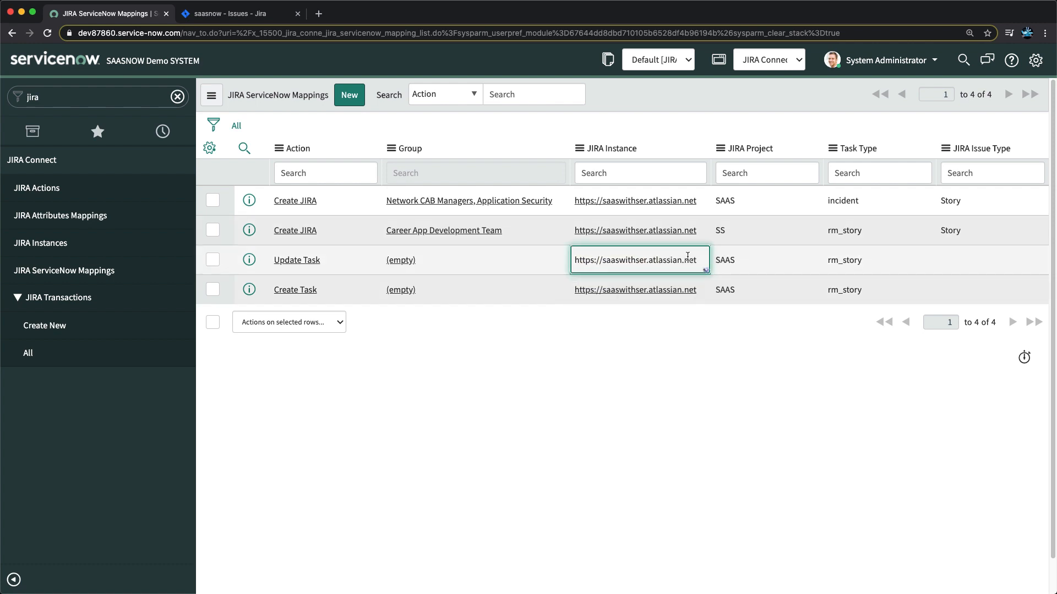
{"action": "left_click", "coordinate": [211, 96]}
{"action": "mouse_move", "coordinate": [230, 130]}
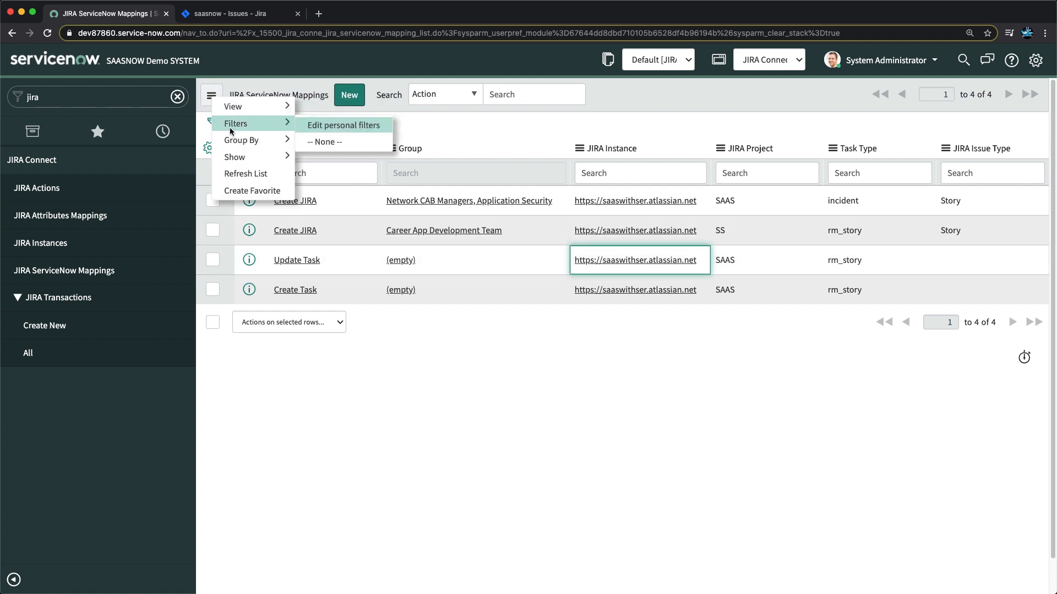
{"action": "left_click", "coordinate": [239, 175]}
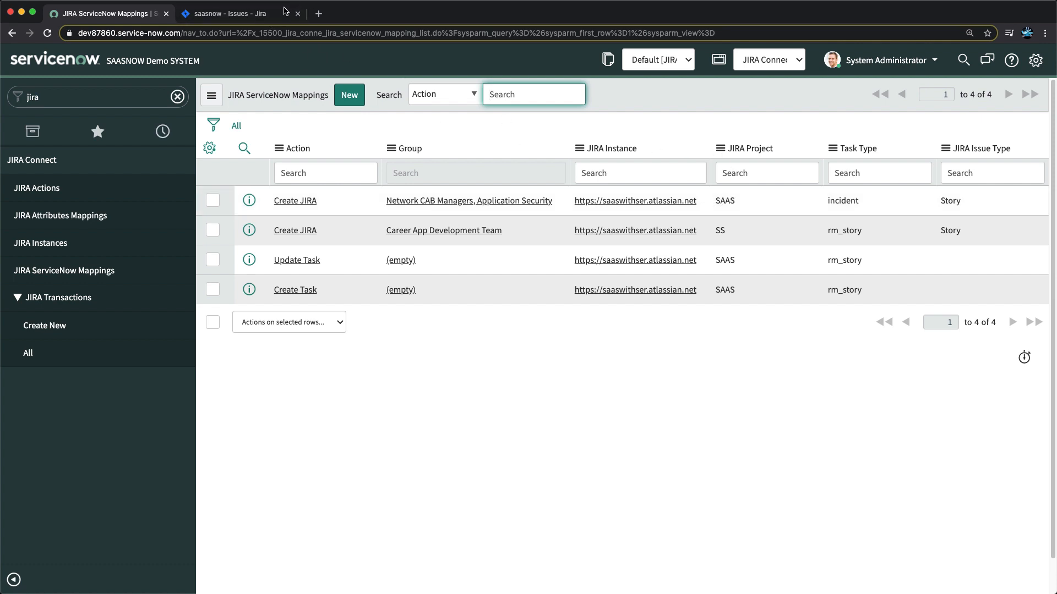
Compare the project keys in Jira's recent projects with the JIRA Project values of the ServiceNow mappings
{"action": "left_click", "coordinate": [254, 14]}
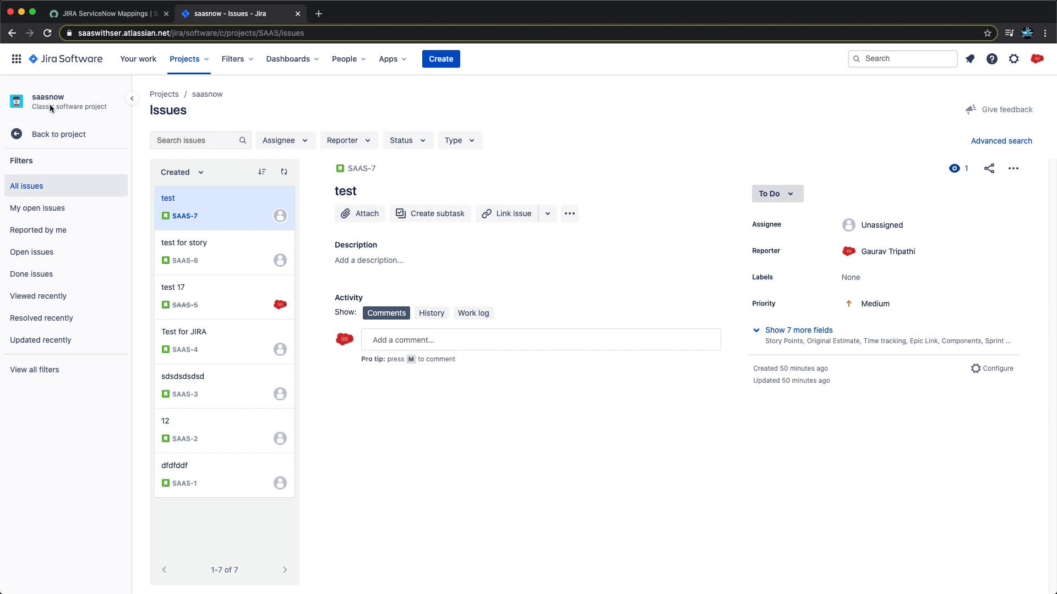
{"action": "left_click", "coordinate": [121, 18]}
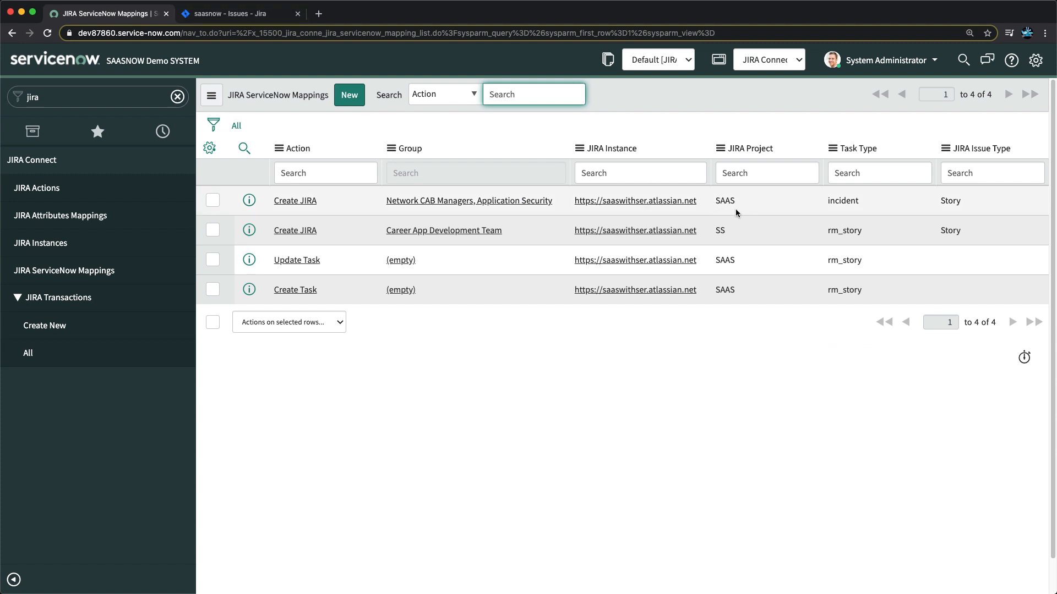
{"action": "left_click", "coordinate": [230, 14]}
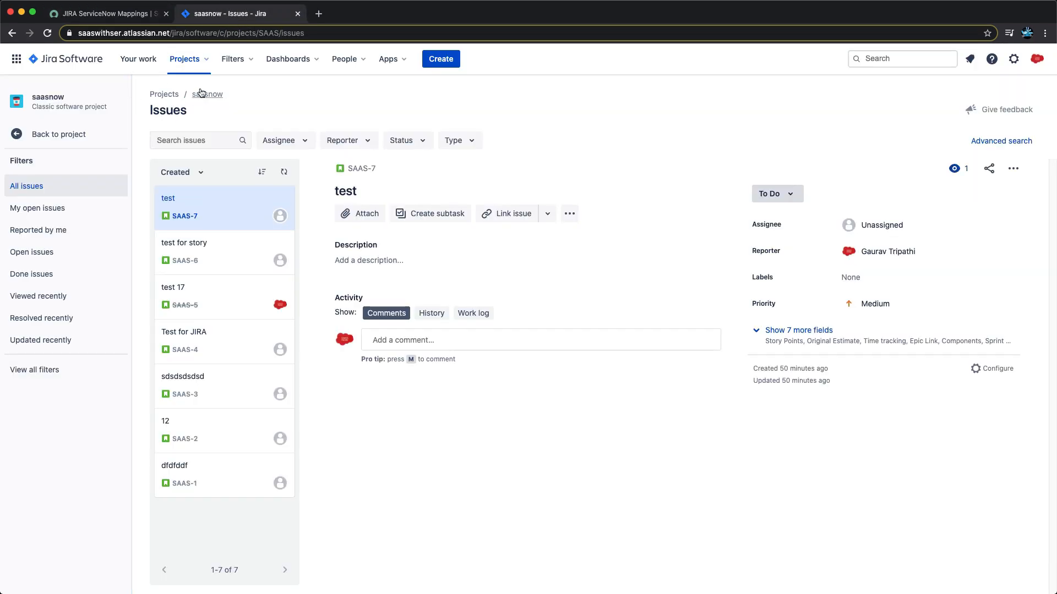
{"action": "left_click", "coordinate": [54, 138]}
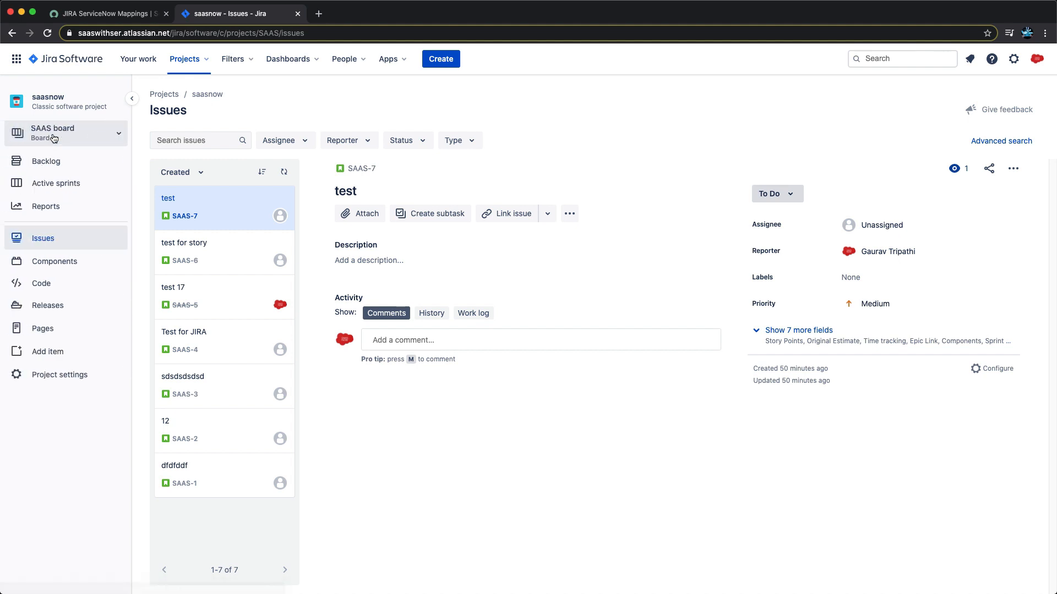
{"action": "left_click", "coordinate": [190, 64]}
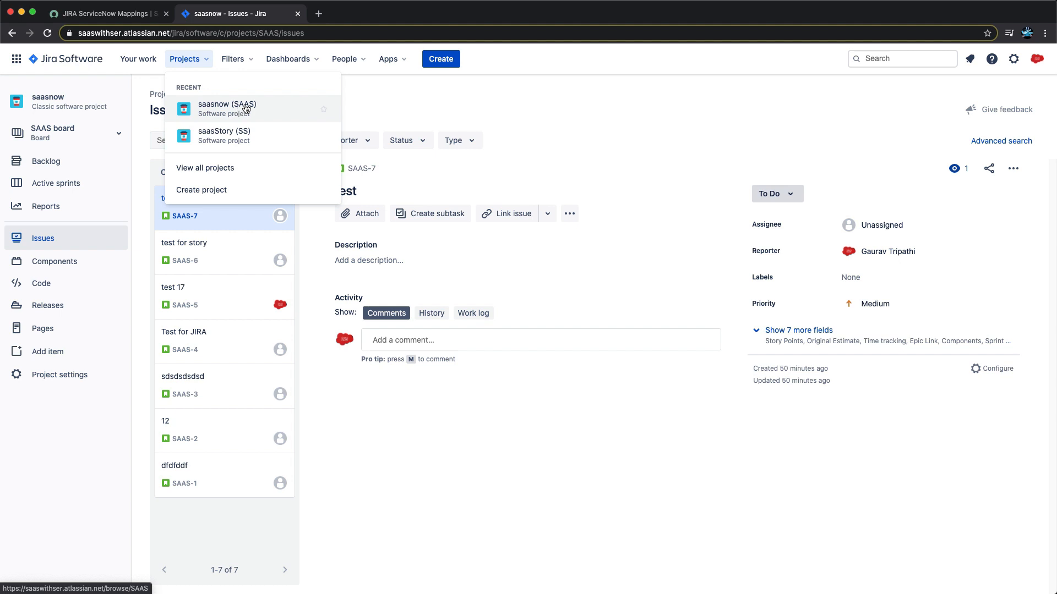
{"action": "left_click", "coordinate": [104, 13]}
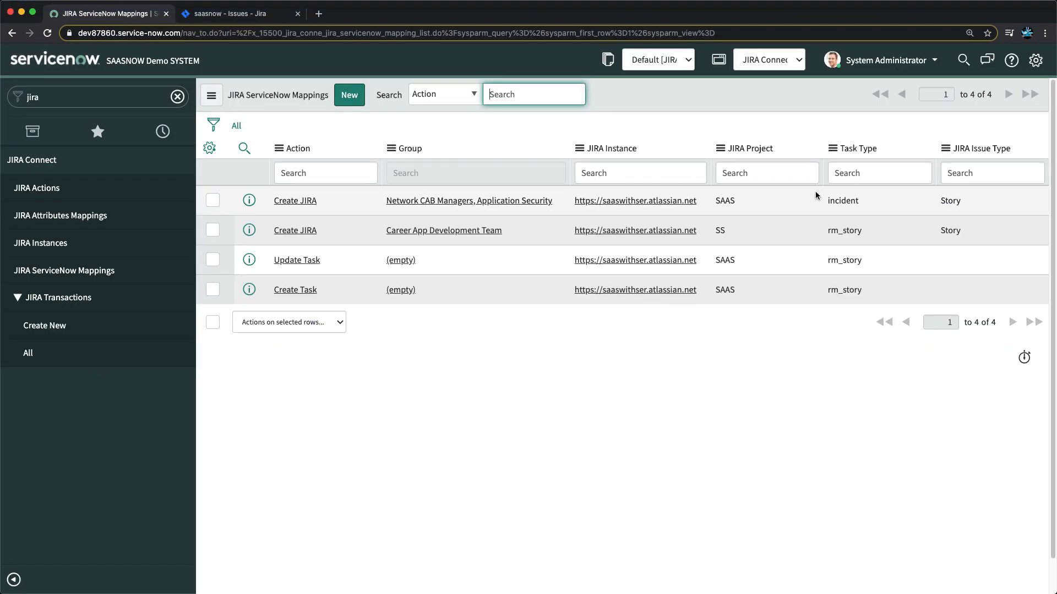
Return to Jira and open the issues list of the saasnow (SAAS) project
{"action": "left_click", "coordinate": [232, 14]}
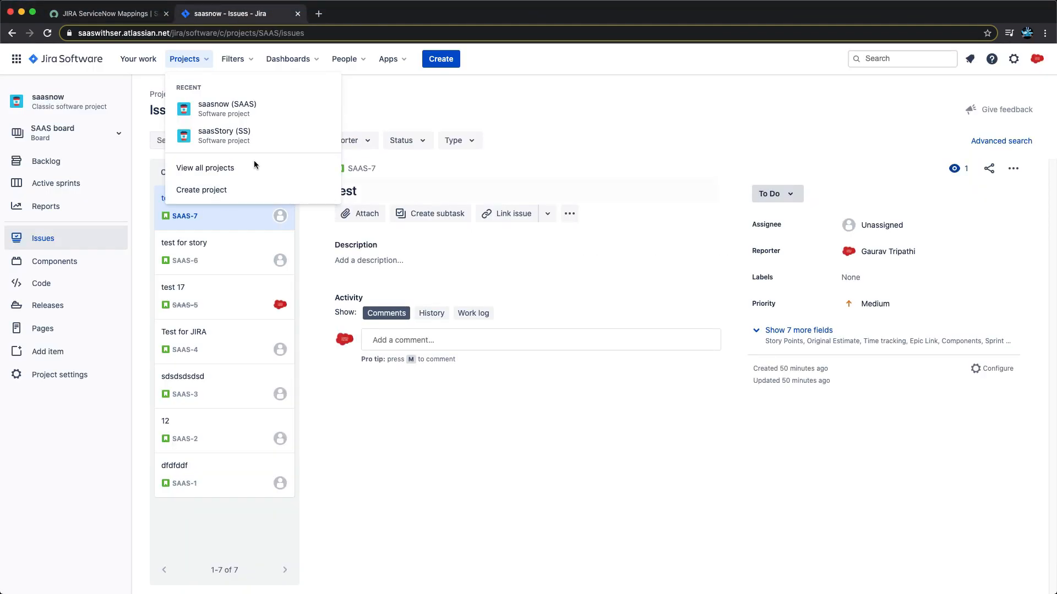
{"action": "left_click", "coordinate": [221, 110]}
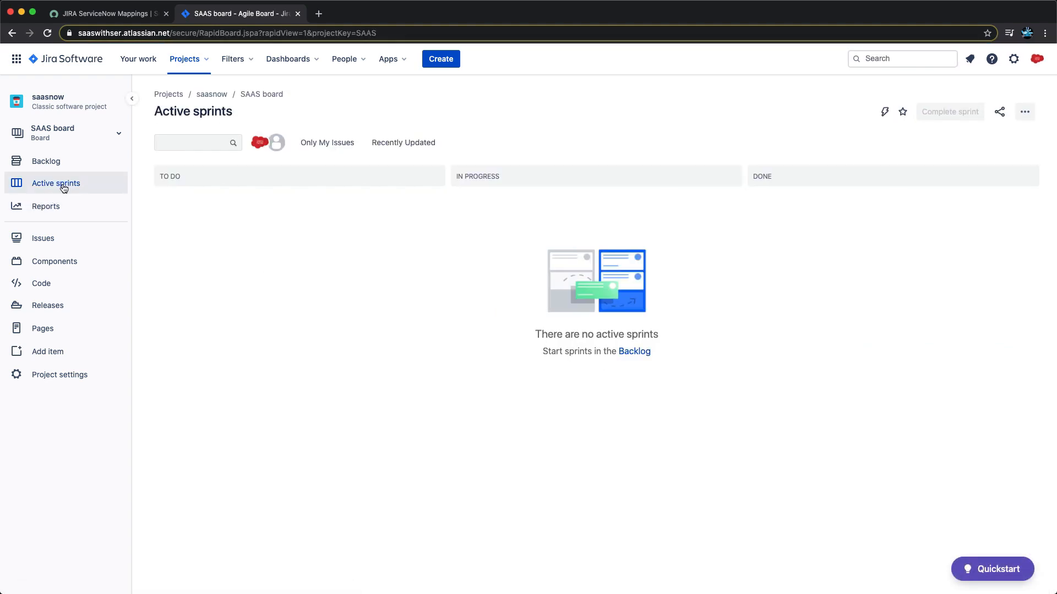
{"action": "left_click", "coordinate": [41, 237]}
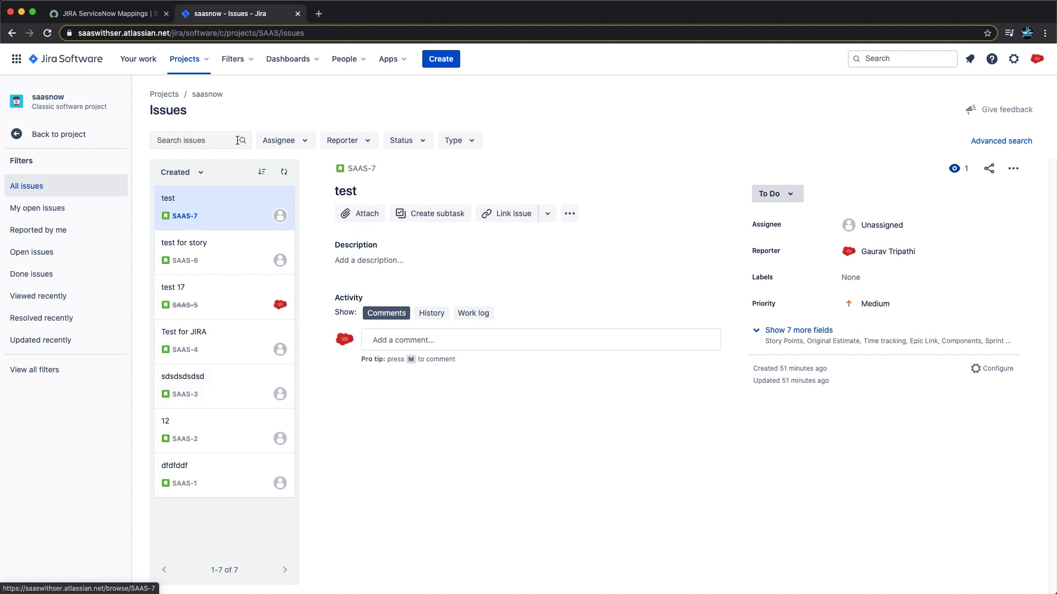
Switch back to ServiceNow, filter the navigator for "incident" and open a new incident form in a separate browser tab
{"action": "left_click", "coordinate": [108, 13]}
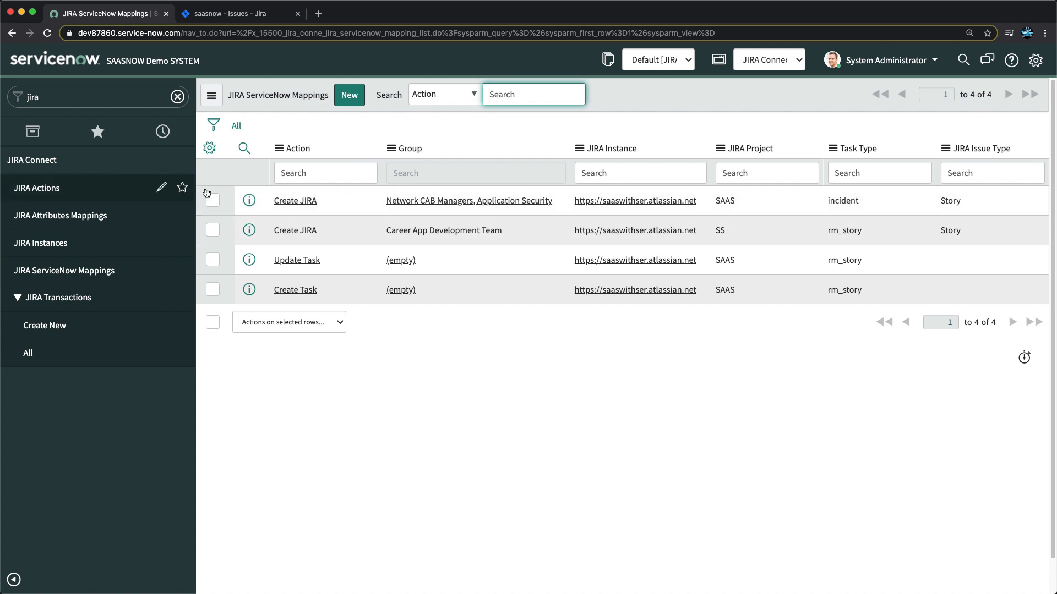
{"action": "left_click", "coordinate": [84, 103]}
{"action": "type", "text": "incident"}
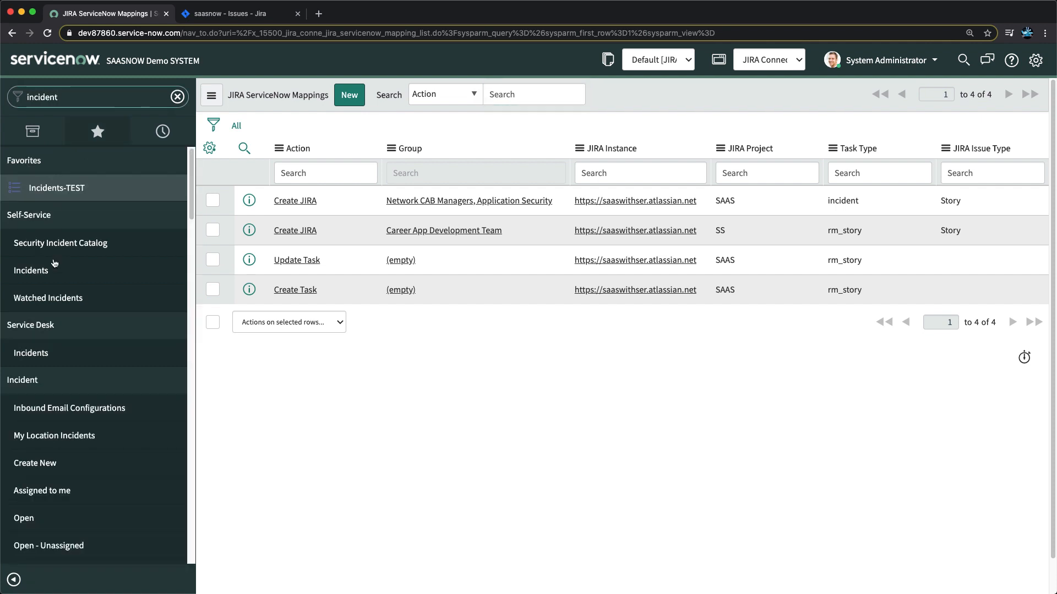
{"action": "scroll", "coordinate": [54, 263], "scroll_direction": "down", "scroll_amount": 5}
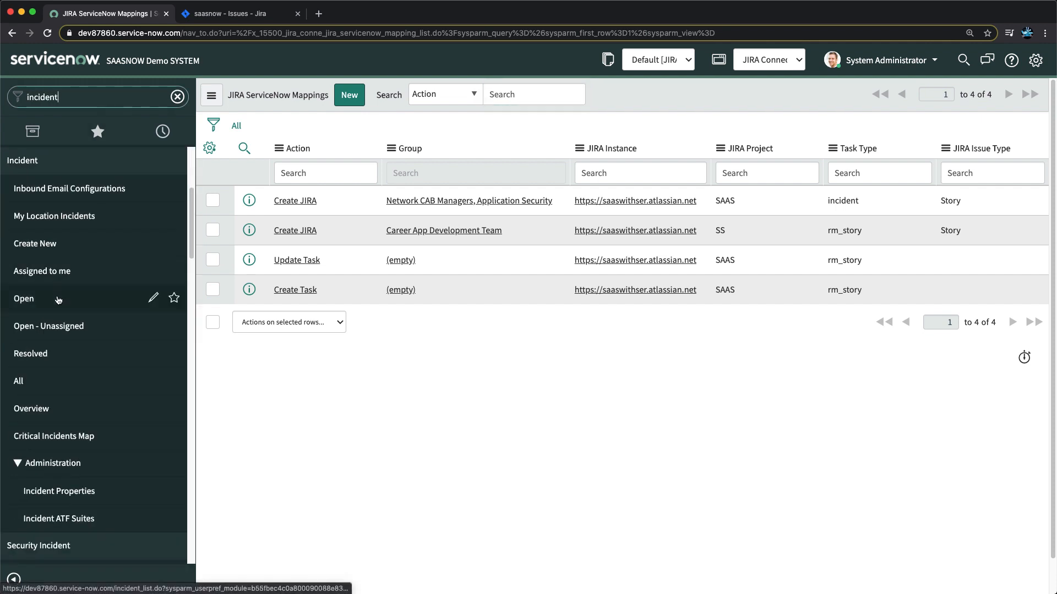
{"action": "left_click", "coordinate": [34, 245], "text": "super"}
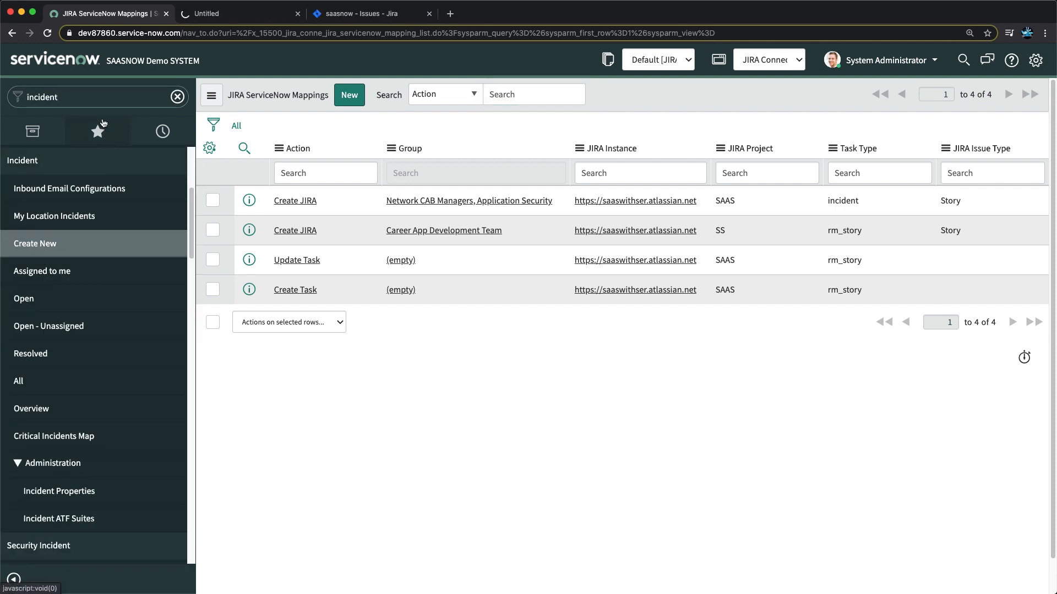
Filter the navigator for "jira", show all JIRA Transactions and refresh that list
{"action": "left_click", "coordinate": [93, 97]}
{"action": "type", "text": "jira"}
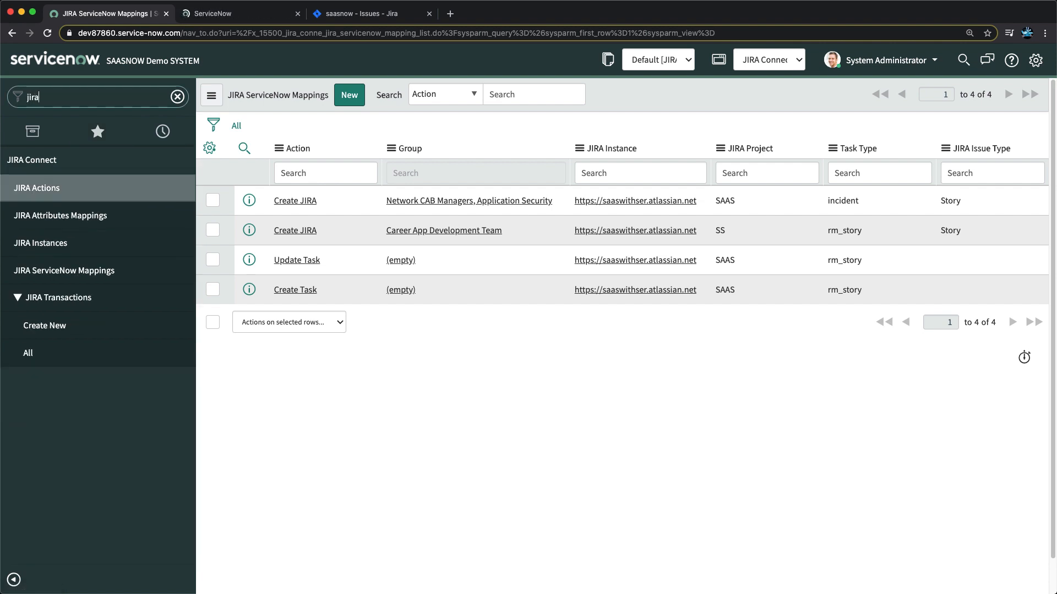
{"action": "left_click", "coordinate": [67, 197]}
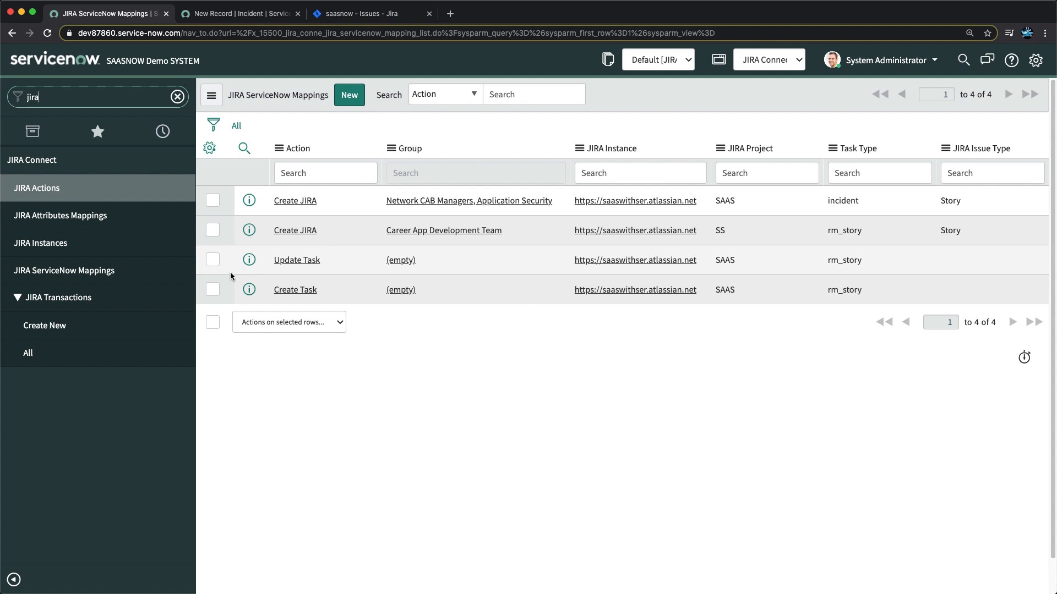
{"action": "left_click", "coordinate": [26, 354]}
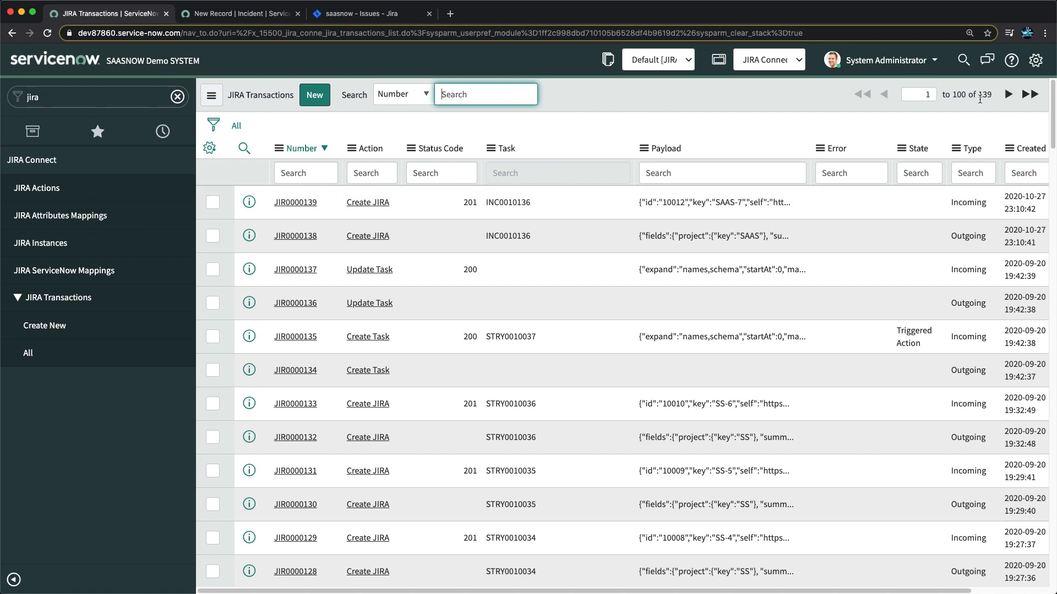
{"action": "left_click", "coordinate": [212, 95]}
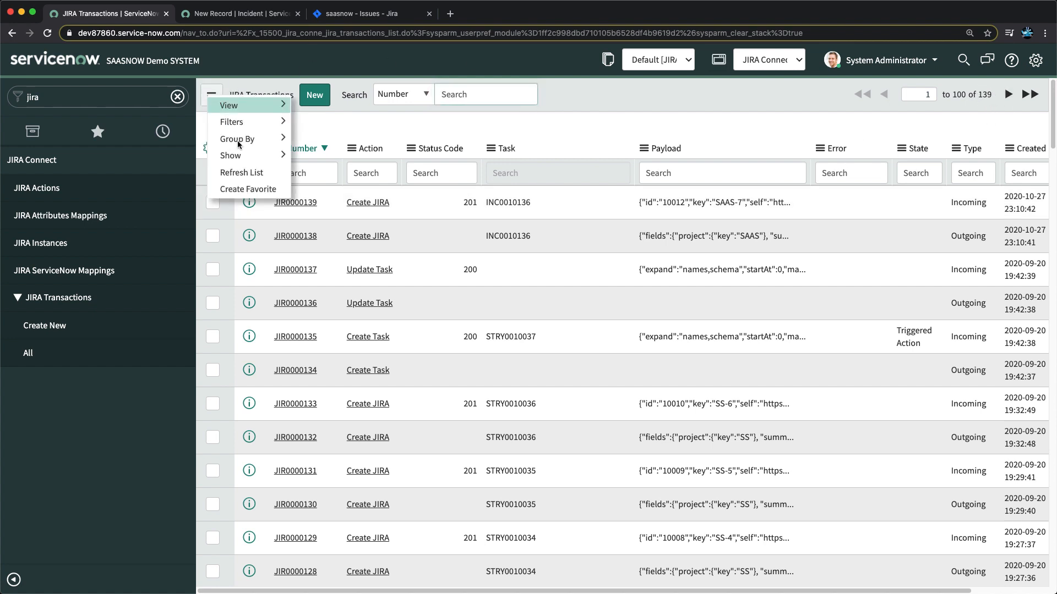
{"action": "left_click", "coordinate": [245, 173]}
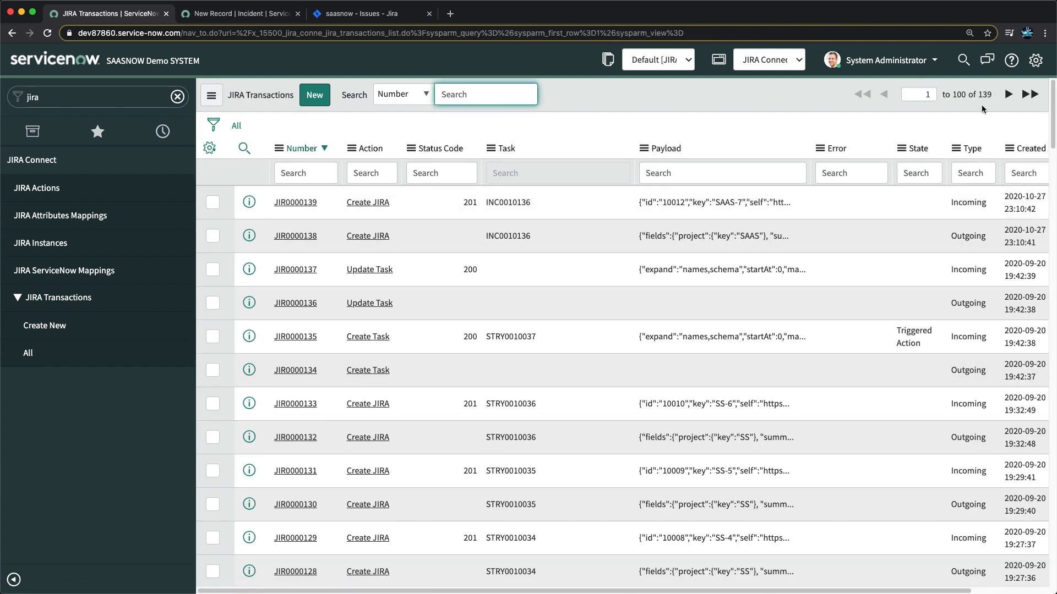
Return to the new incident form and enter "Test for Series 2 demo" as its short description
{"action": "left_click", "coordinate": [252, 15]}
{"action": "left_click", "coordinate": [485, 206]}
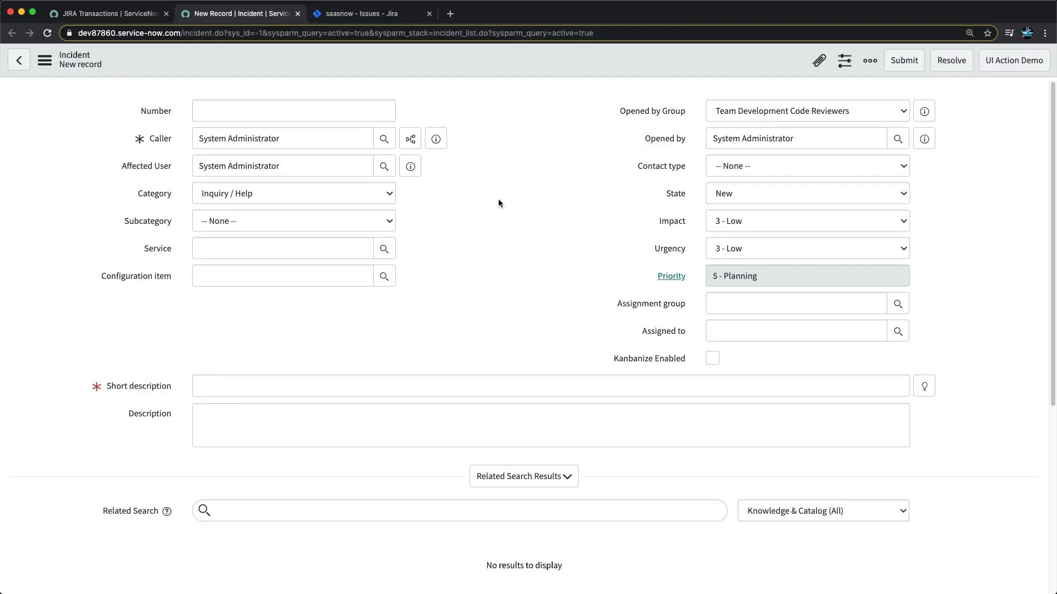
{"action": "left_click", "coordinate": [318, 383]}
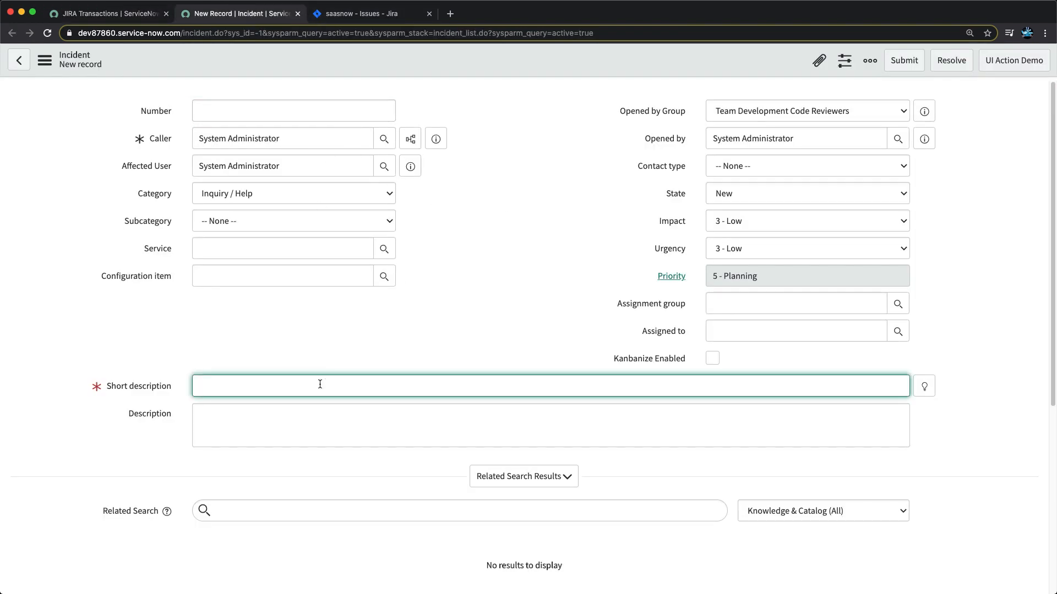
{"action": "type", "text": "Test for"}
{"action": "type", "text": "Series 2 demo"}
Open JIRA ServiceNow Mappings in a separate browser tab and copy the group name Network CAB Managers from the incident mapping
{"action": "left_click", "coordinate": [721, 303]}
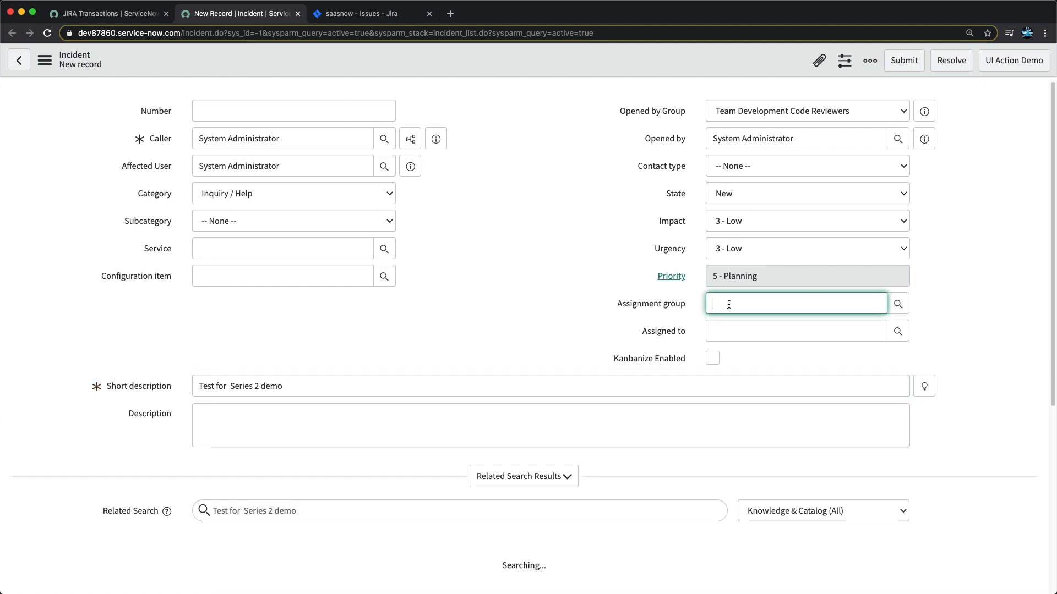
{"action": "left_click", "coordinate": [149, 14]}
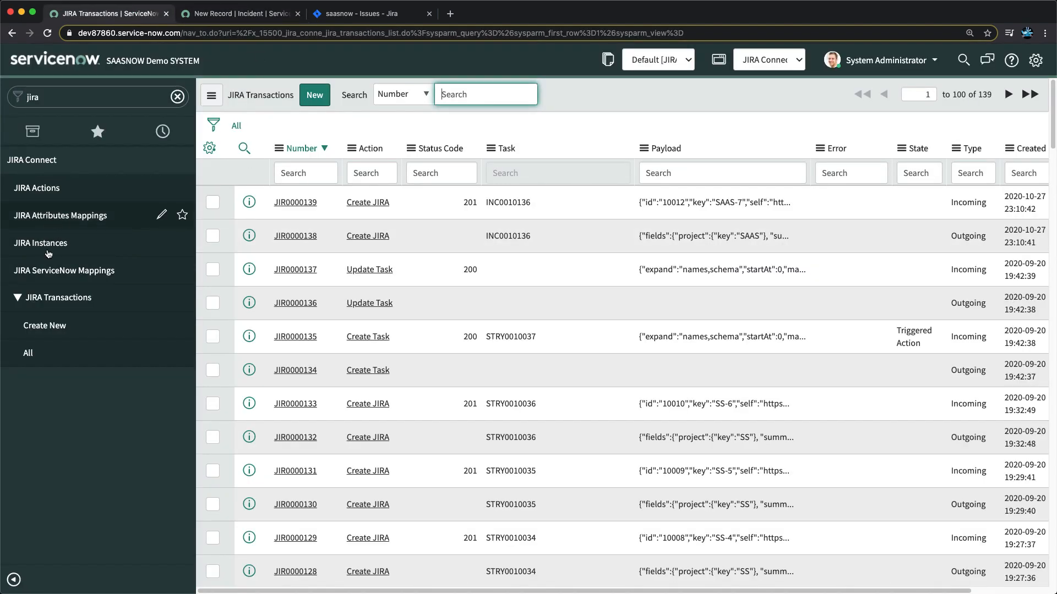
{"action": "left_click", "coordinate": [61, 270], "text": "super"}
{"action": "left_click", "coordinate": [353, 17]}
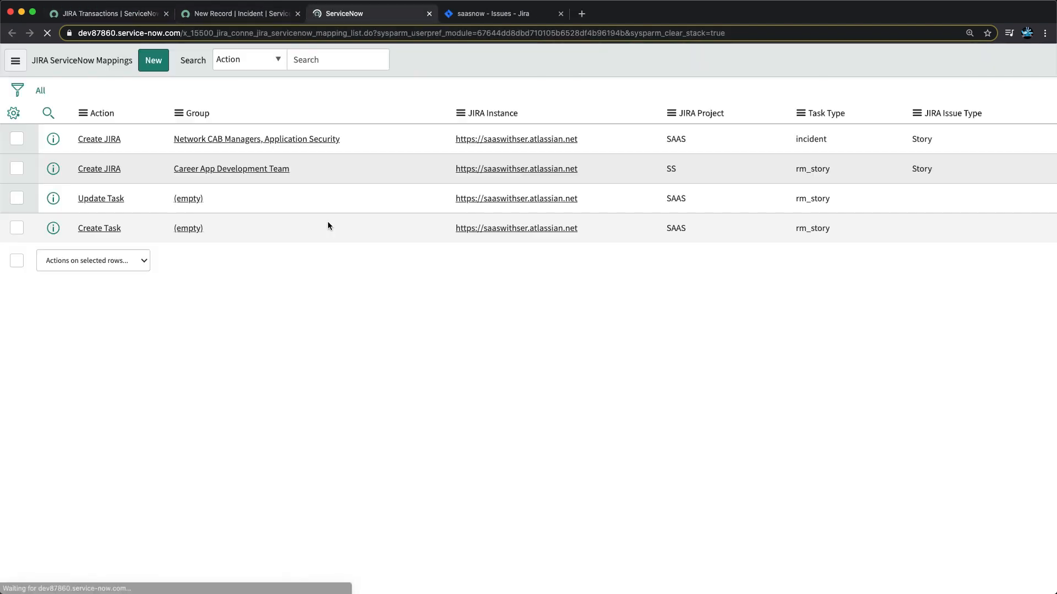
{"action": "left_click_drag", "start_coordinate": [217, 165], "coordinate": [304, 165]}
{"action": "key", "text": "super+c"}
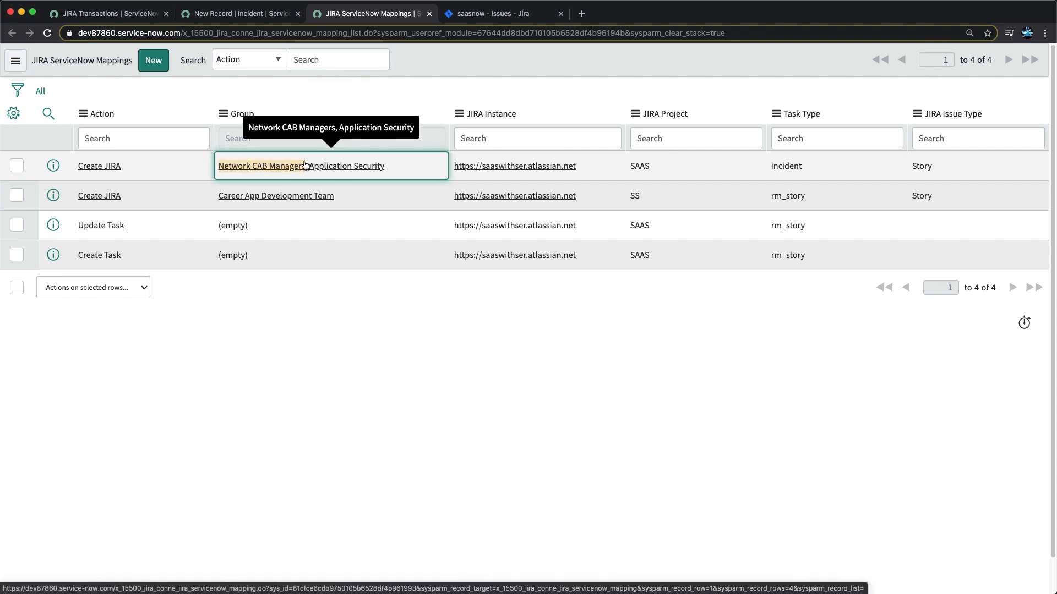
Set the new incident's assignment group to Network CAB Managers using the copied name
{"action": "left_click", "coordinate": [247, 16]}
{"action": "left_click", "coordinate": [743, 303]}
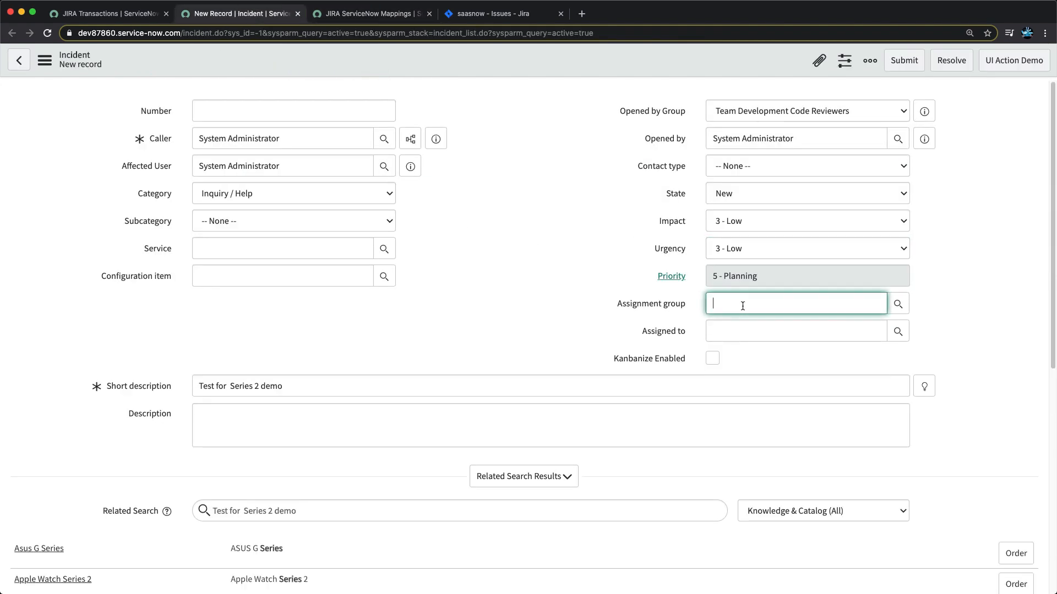
{"action": "left_click", "coordinate": [736, 299]}
{"action": "key", "text": "super+v"}
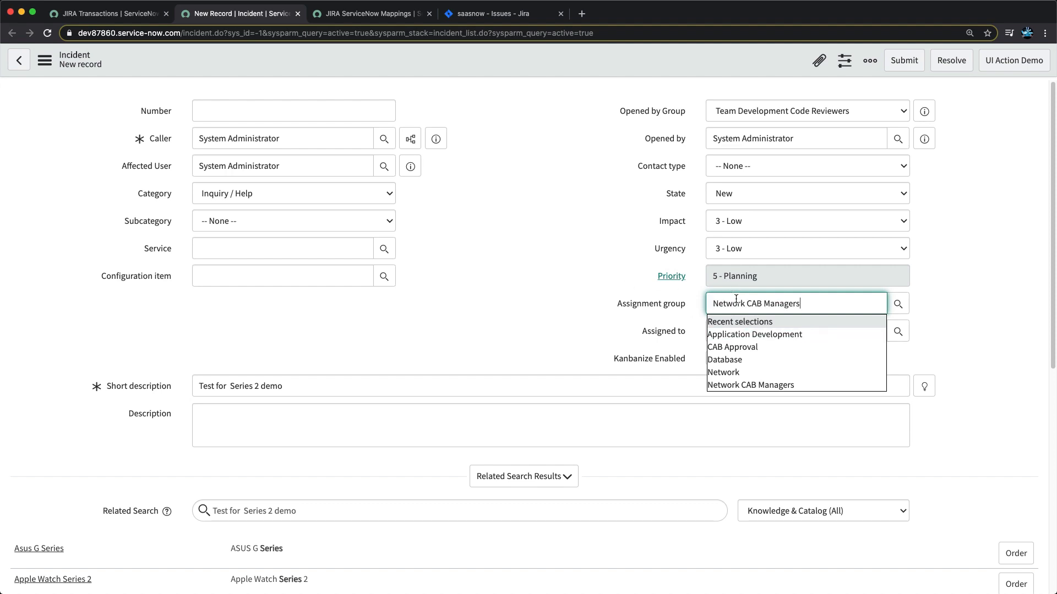
{"action": "key", "text": "shift+Tab"}
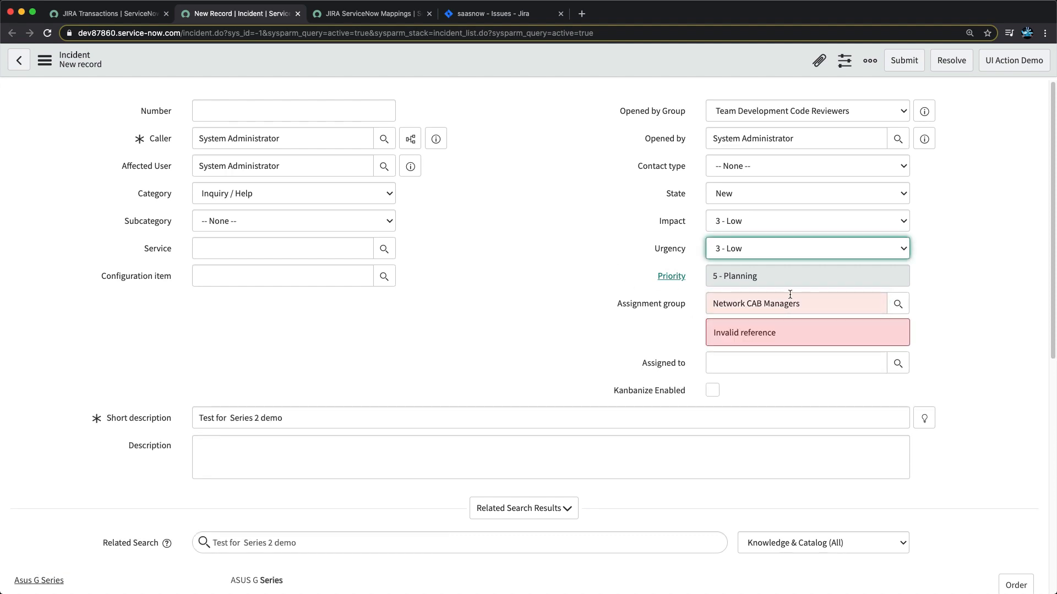
{"action": "left_click", "coordinate": [803, 303]}
{"action": "left_click", "coordinate": [616, 247]}
{"action": "scroll", "coordinate": [476, 307], "scroll_direction": "down", "scroll_amount": 2}
{"action": "scroll", "coordinate": [476, 310], "scroll_direction": "up", "scroll_amount": 2}
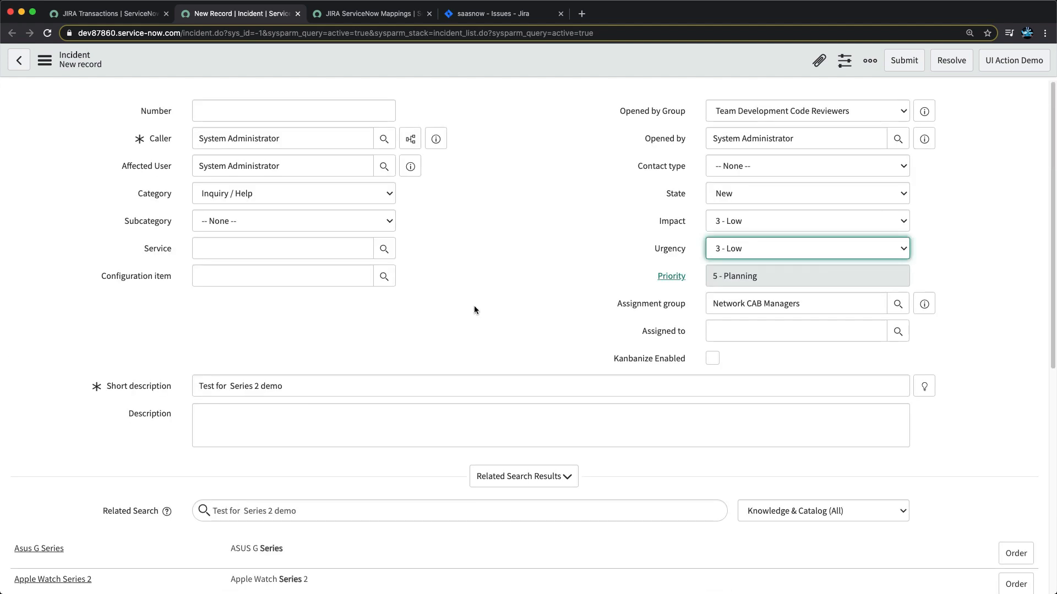
{"action": "key", "text": "shift+Tab"}
Save the incident while staying on its form, and reload the saasnow issues list in Jira to check for the matching issue
{"action": "right_click", "coordinate": [492, 62]}
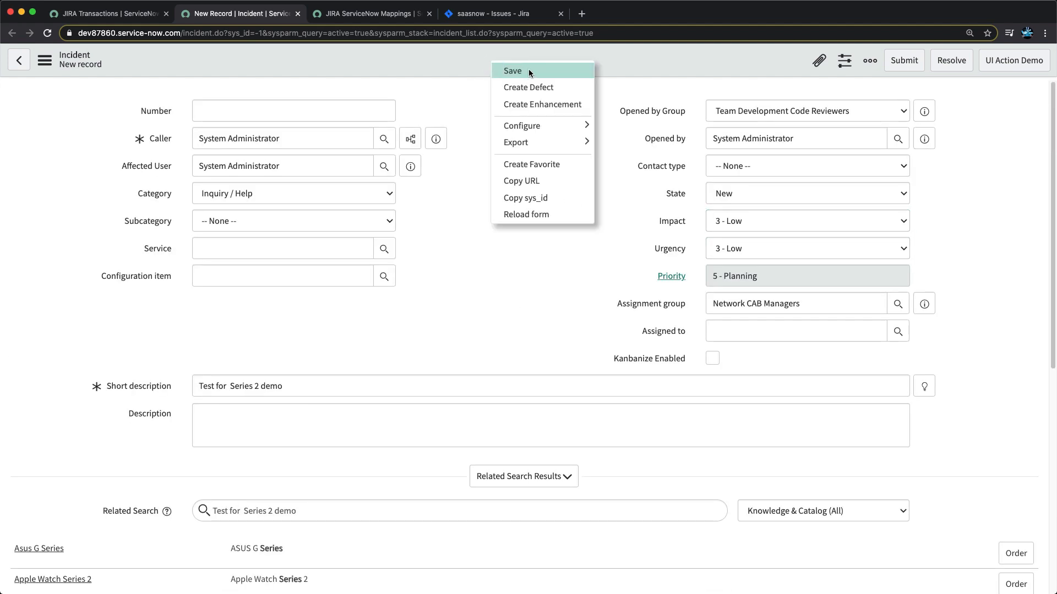
{"action": "left_click", "coordinate": [529, 71]}
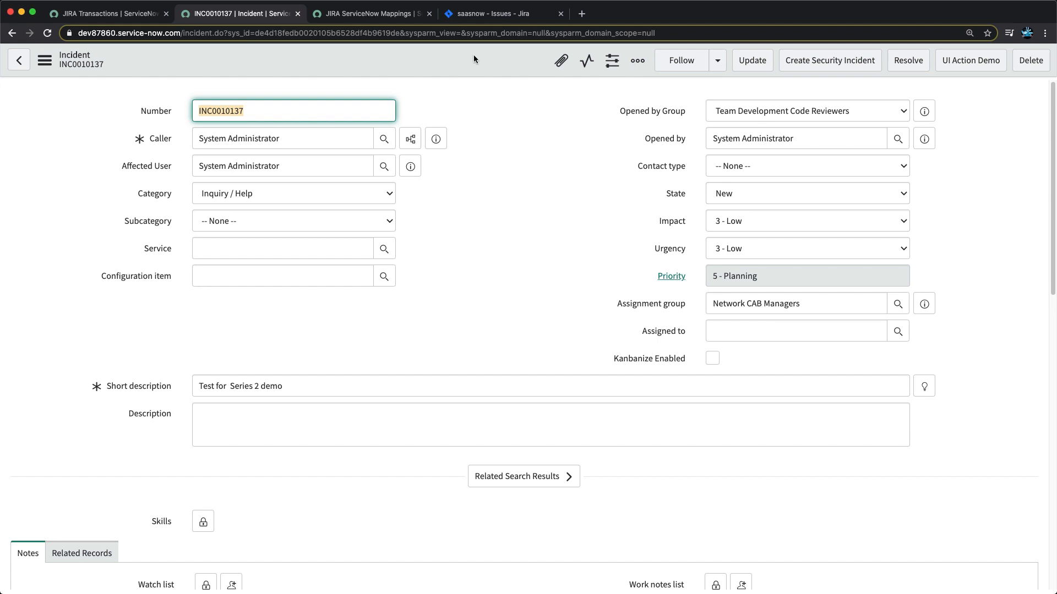
{"action": "left_click", "coordinate": [487, 13]}
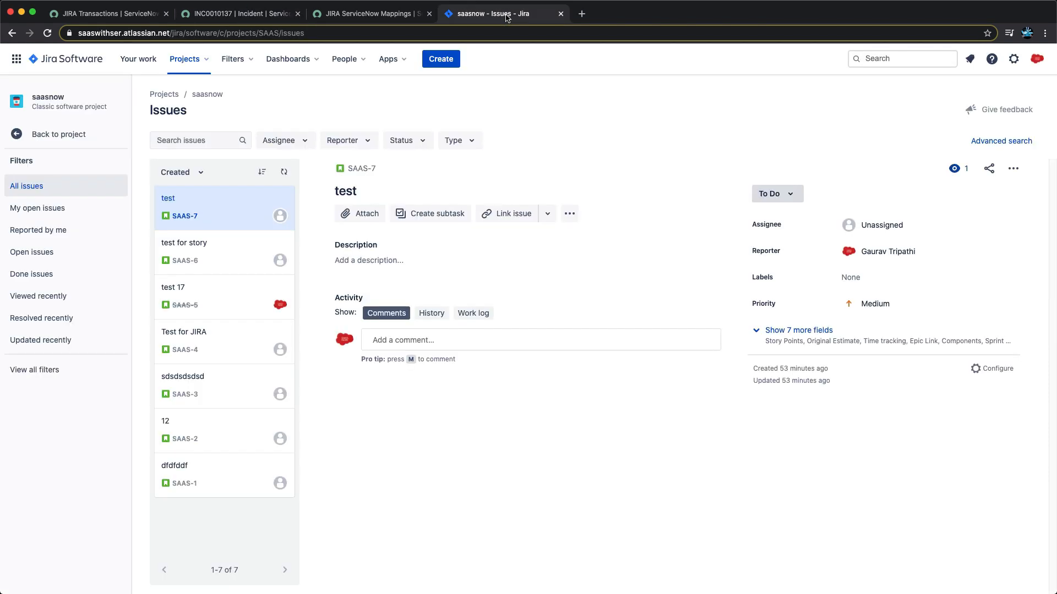
{"action": "left_click", "coordinate": [48, 34]}
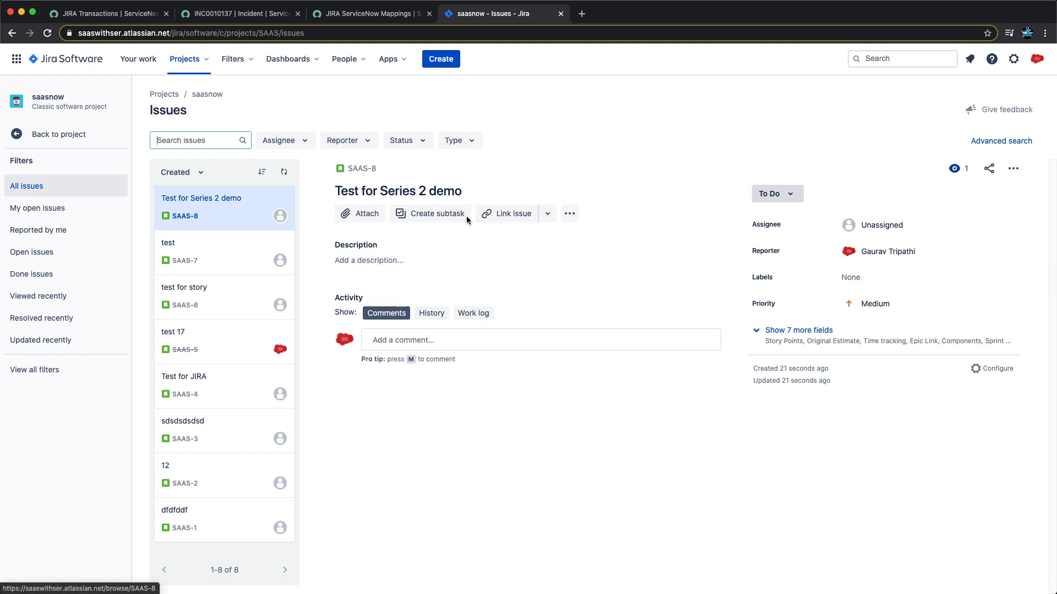
Switch back to ServiceNow and refresh the JIRA Transactions list
{"action": "left_click", "coordinate": [122, 14]}
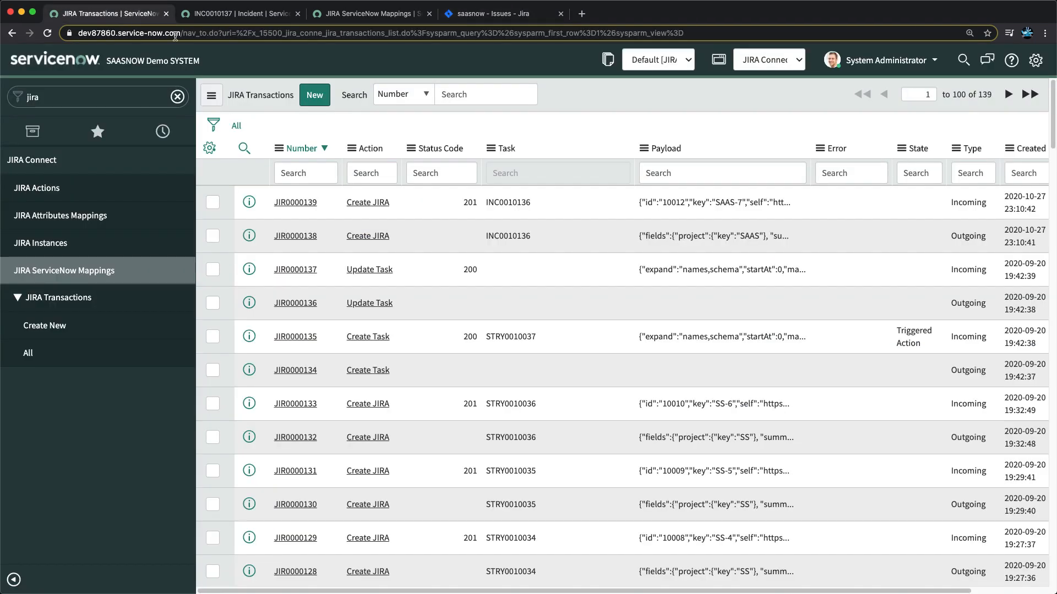
{"action": "left_click", "coordinate": [228, 17]}
{"action": "left_click", "coordinate": [112, 15]}
{"action": "left_click", "coordinate": [211, 95]}
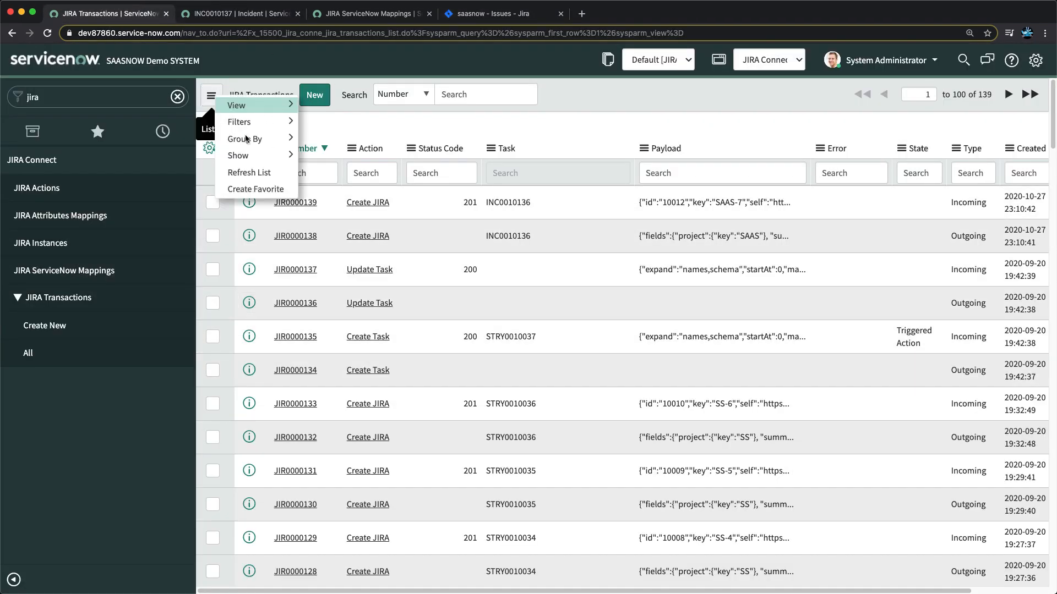
{"action": "left_click", "coordinate": [243, 174]}
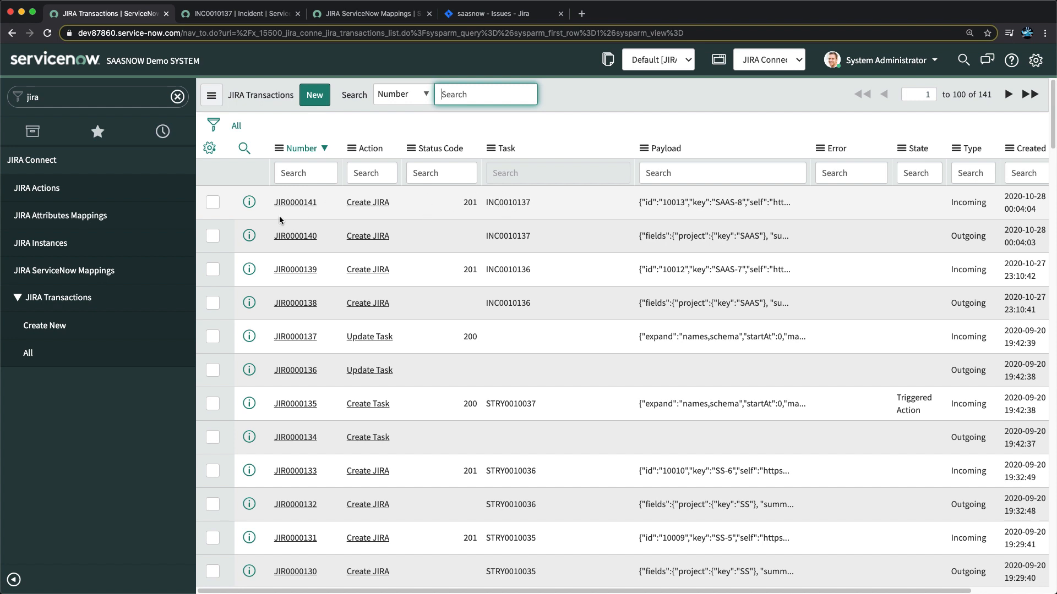
Open the incoming transaction JIR0000141, examine its status code and response payload, and return to the transactions list
{"action": "left_click", "coordinate": [291, 205]}
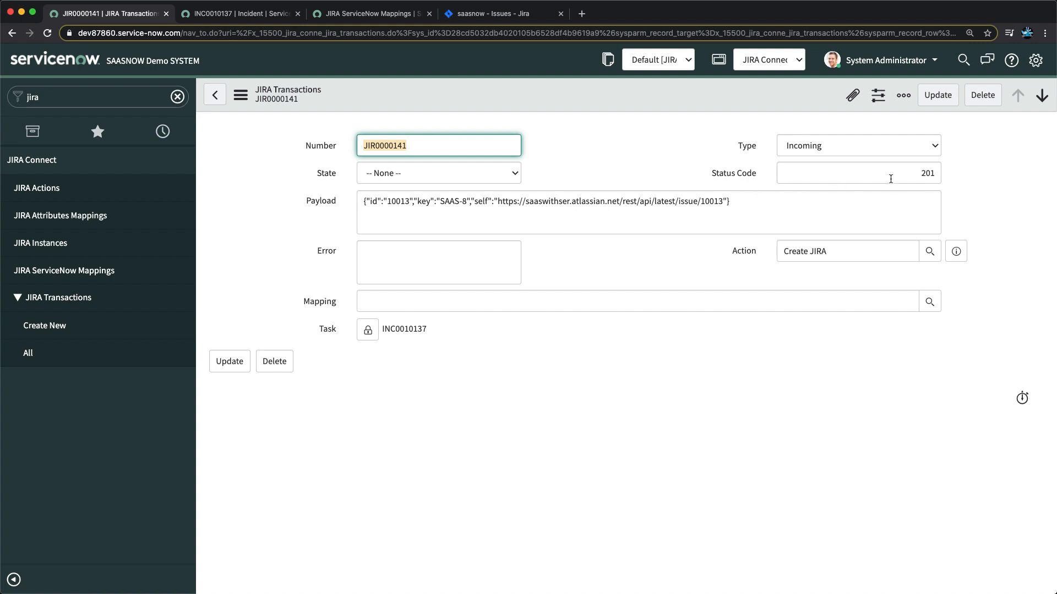
{"action": "left_click", "coordinate": [621, 172]}
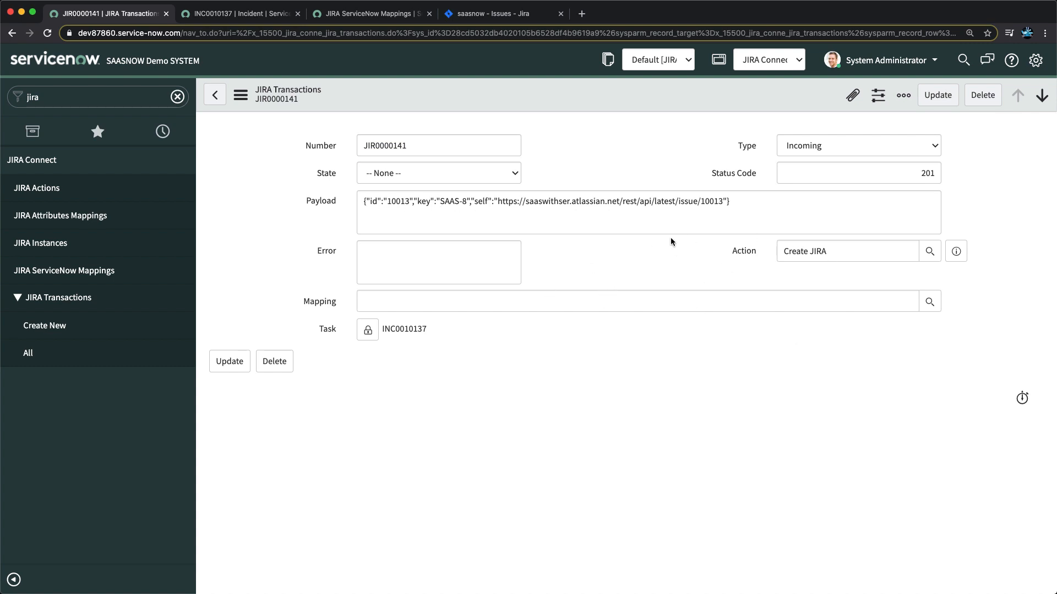
{"action": "left_click_drag", "start_coordinate": [366, 199], "coordinate": [707, 205]}
{"action": "left_click", "coordinate": [11, 33]}
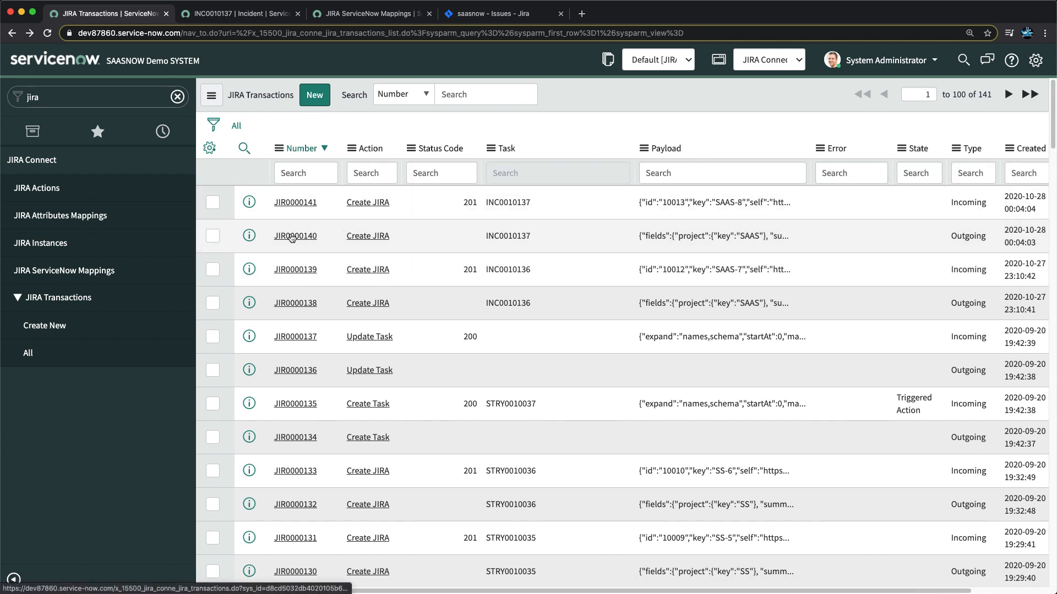
Examine the payload sent in outgoing transaction JIR0000140, recheck incoming transaction JIR0000141, and return to the transactions list
{"action": "left_click", "coordinate": [291, 236]}
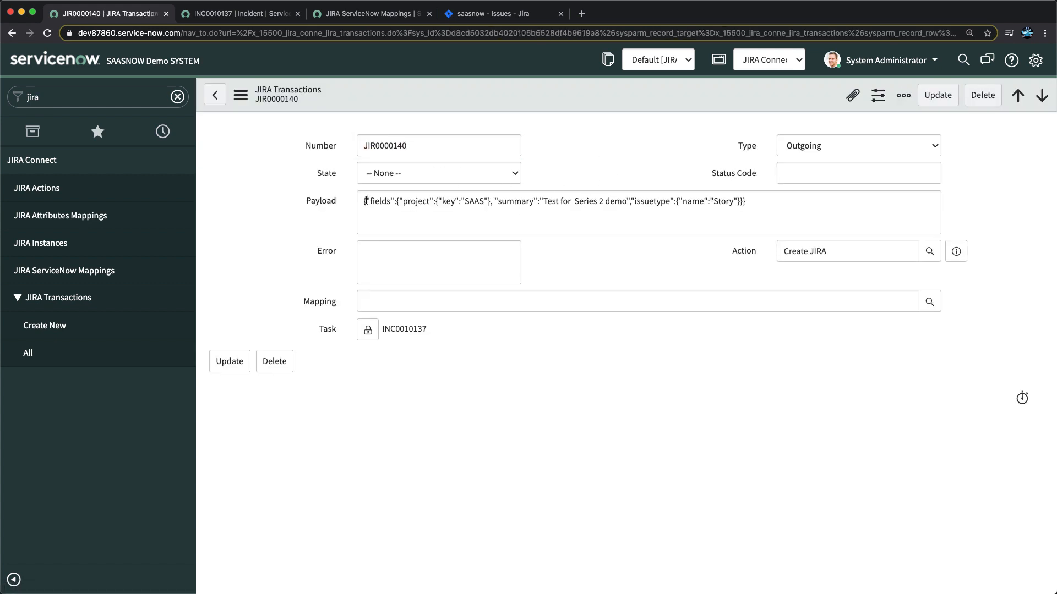
{"action": "left_click_drag", "start_coordinate": [364, 201], "coordinate": [752, 202]}
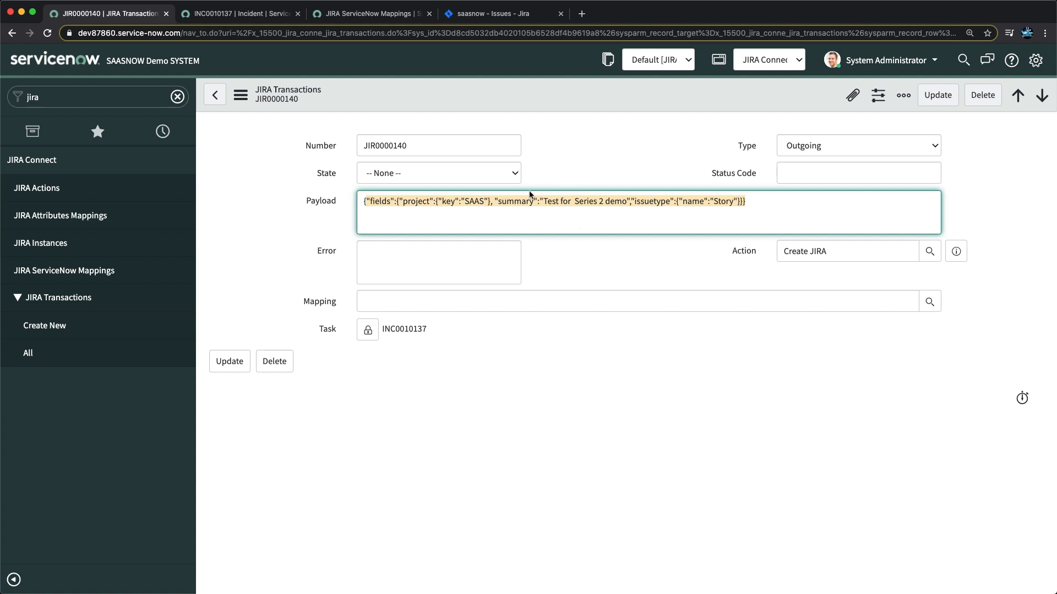
{"action": "left_click", "coordinate": [11, 34]}
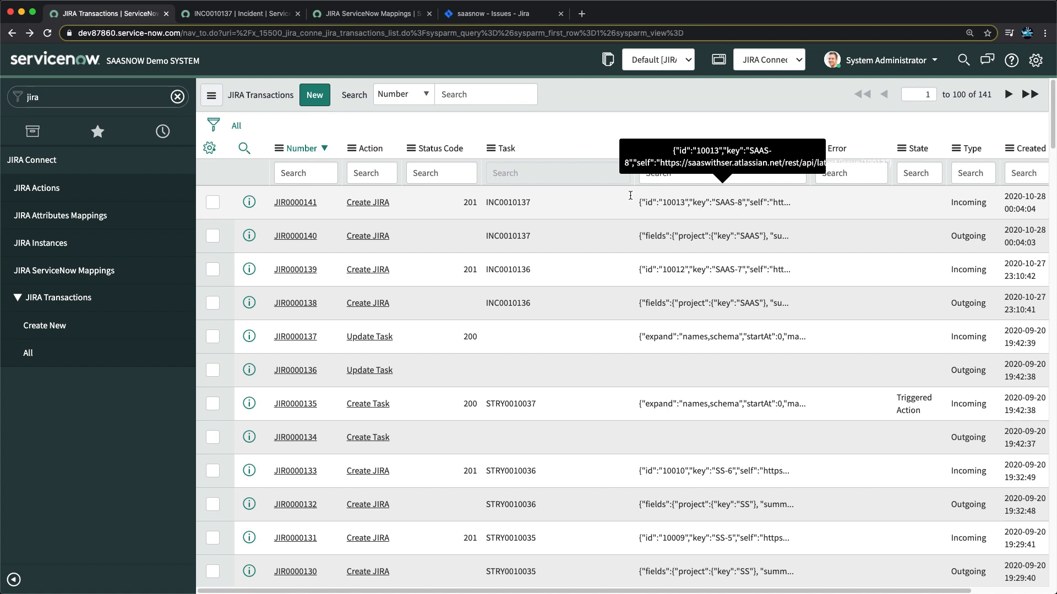
{"action": "left_click", "coordinate": [290, 202]}
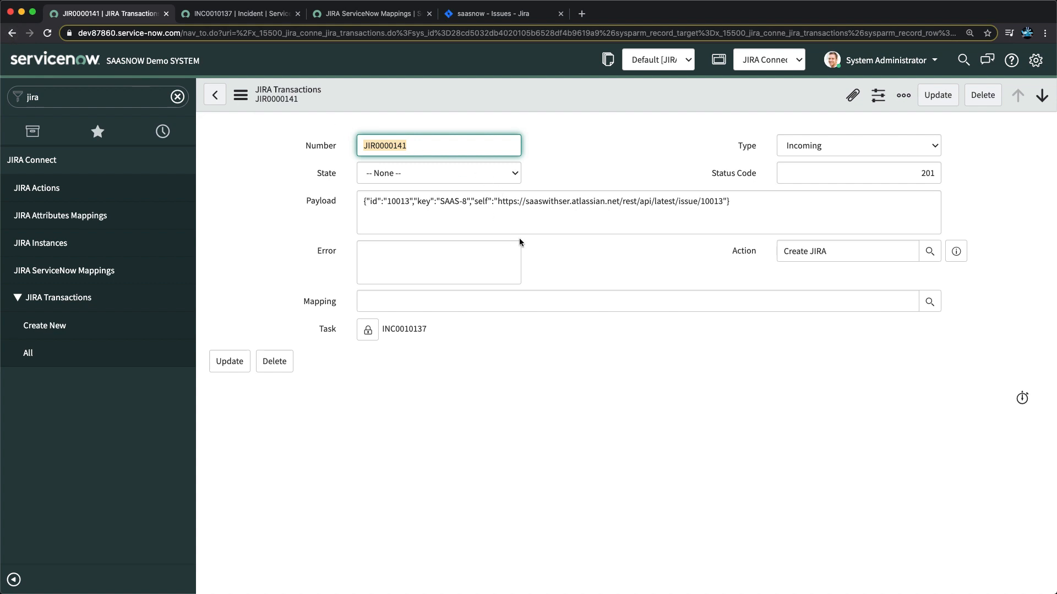
{"action": "left_click", "coordinate": [13, 33]}
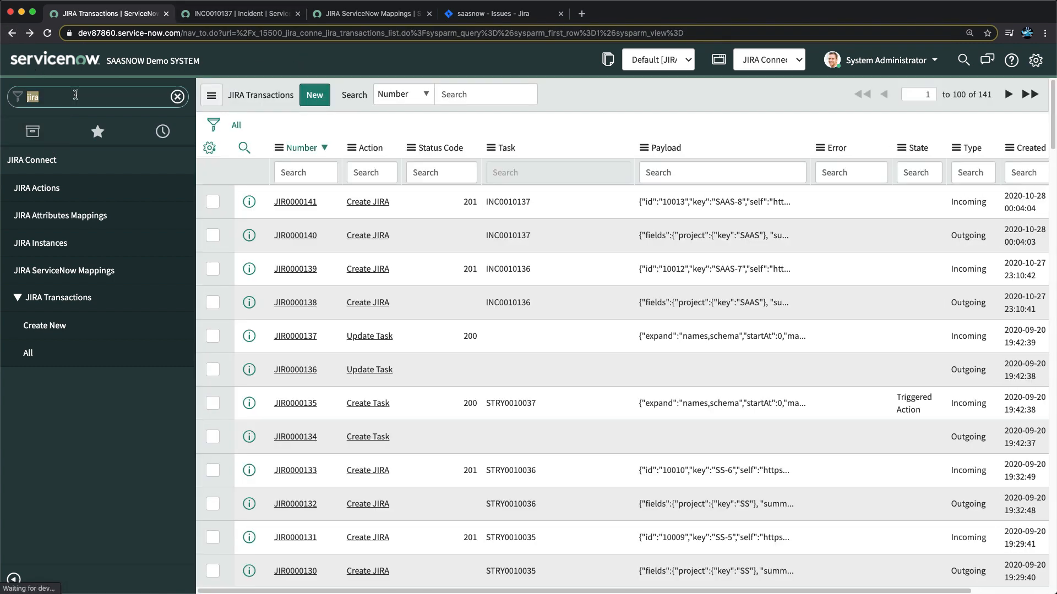
Open the incident table's list in a new tab with incident.LIST and check the new incident's Correlation ID
{"action": "double_click", "coordinate": [72, 96]}
{"action": "type", "text": "incident"}
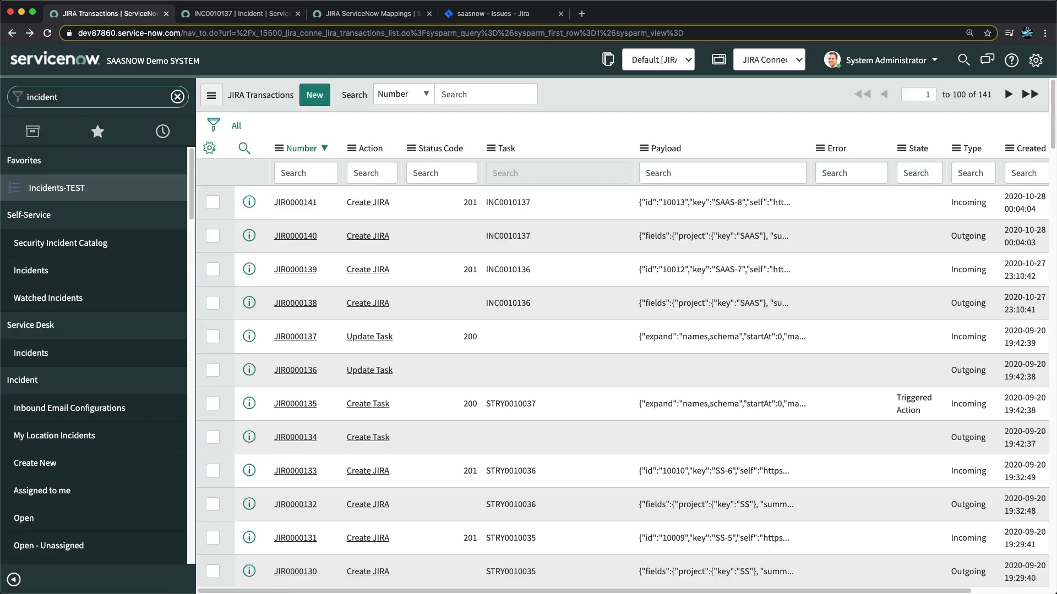
{"action": "type", "text": "."}
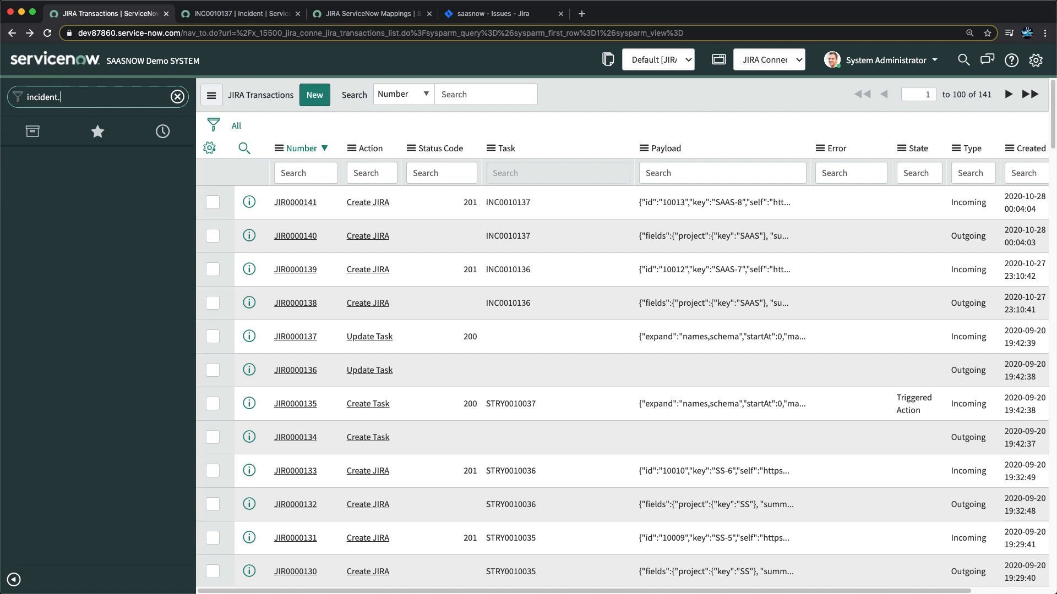
{"action": "type", "text": "liLIST"}
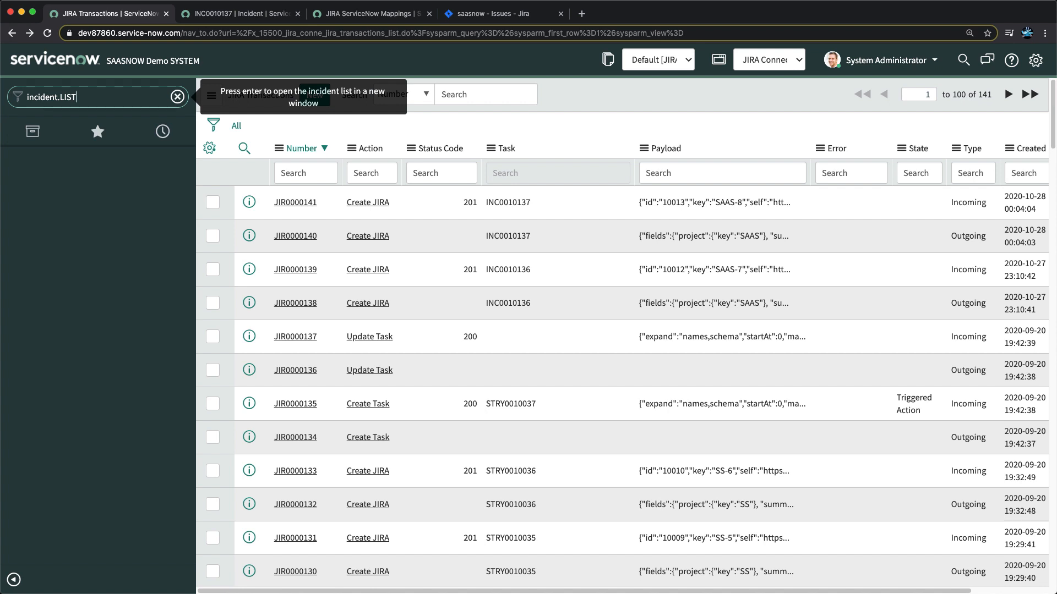
{"action": "key", "text": "Return"}
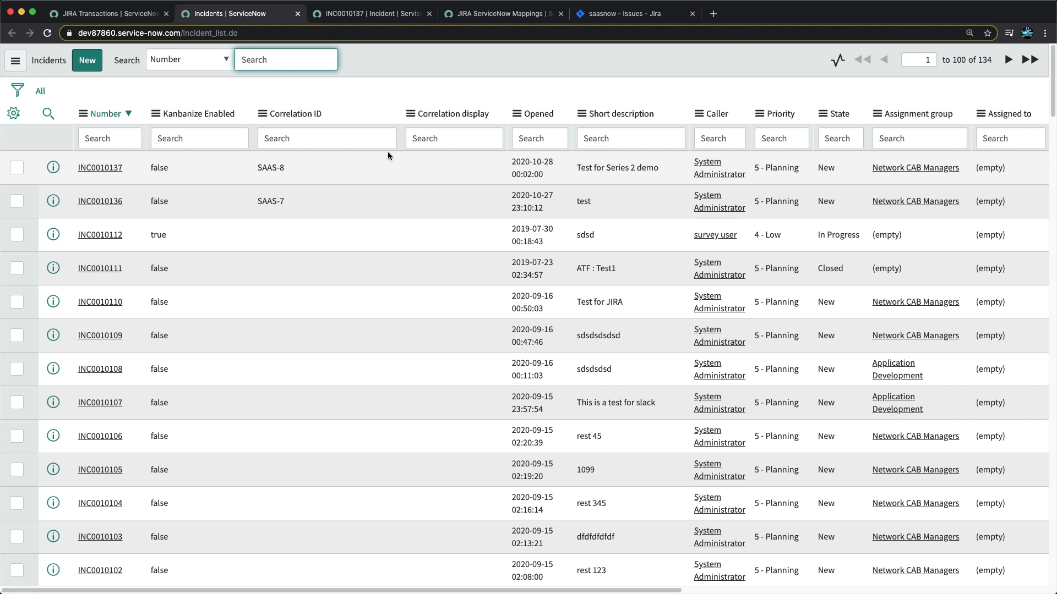
Return to the JIRA Transactions browser tab and filter the navigator for "jira"
{"action": "key", "text": "ctrl+shift+Tab"}
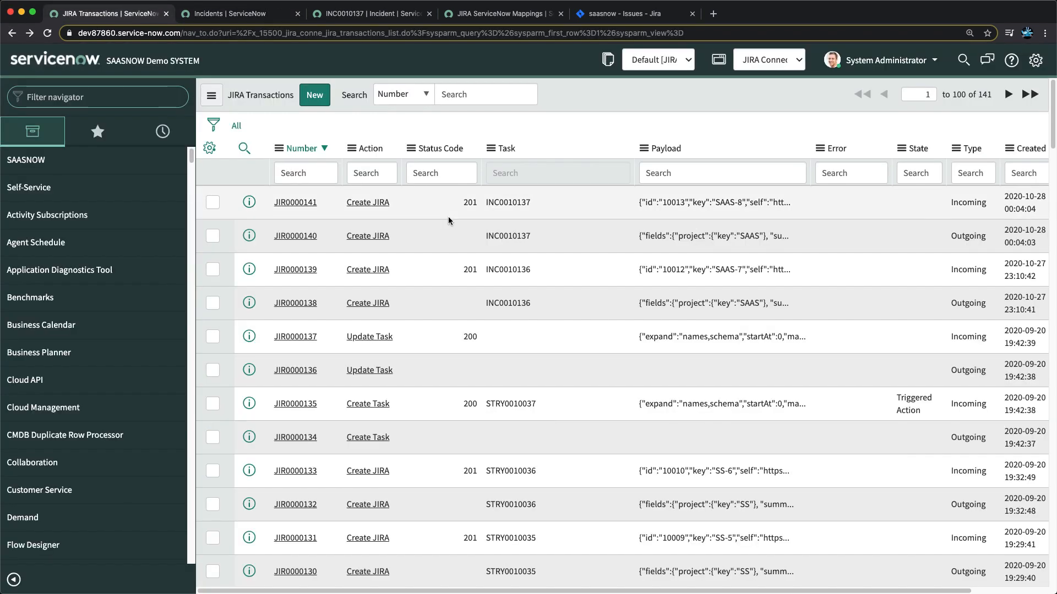
{"action": "left_click", "coordinate": [139, 102]}
{"action": "type", "text": "jira"}
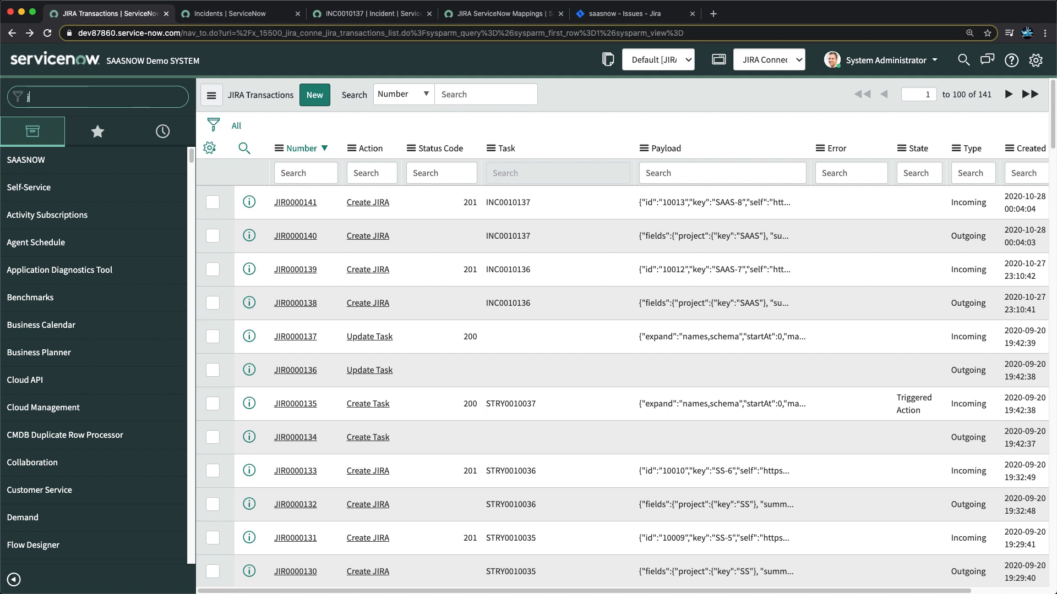